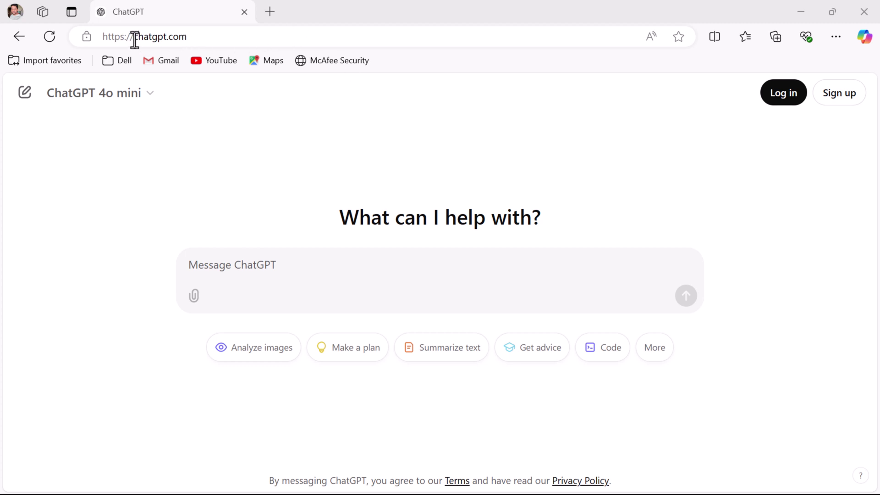
# Step: Reload the chatgpt.com home page from the address bar
pyautogui.moveTo(133, 38); pyautogui.dragTo(188, 38)
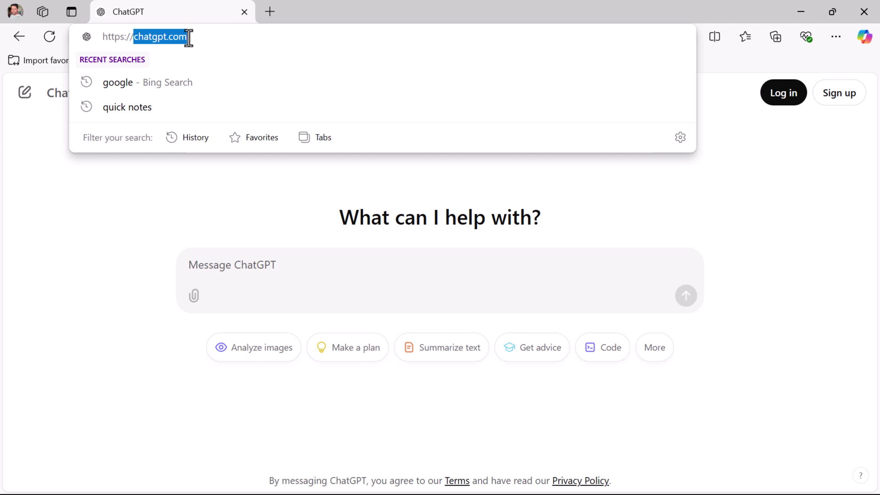
pyautogui.press('Return')
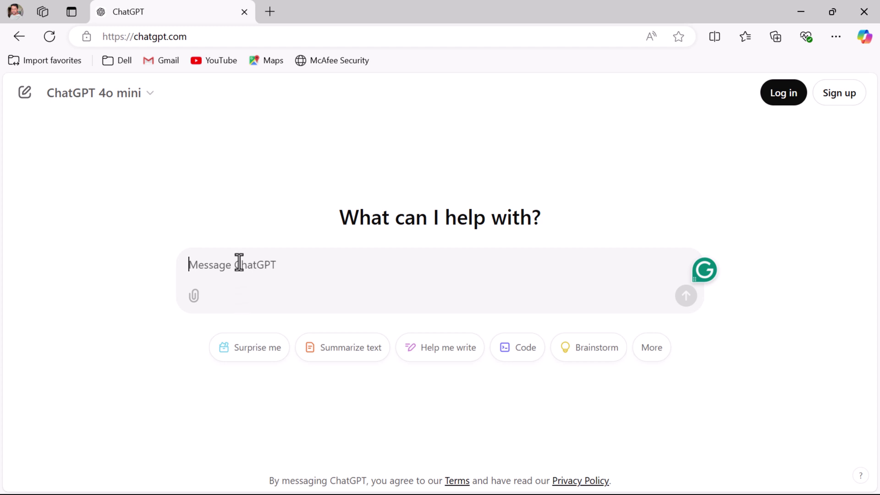
# Step: Ask ChatGPT 'explain how the internet works' and skim the reply
pyautogui.write('explan')
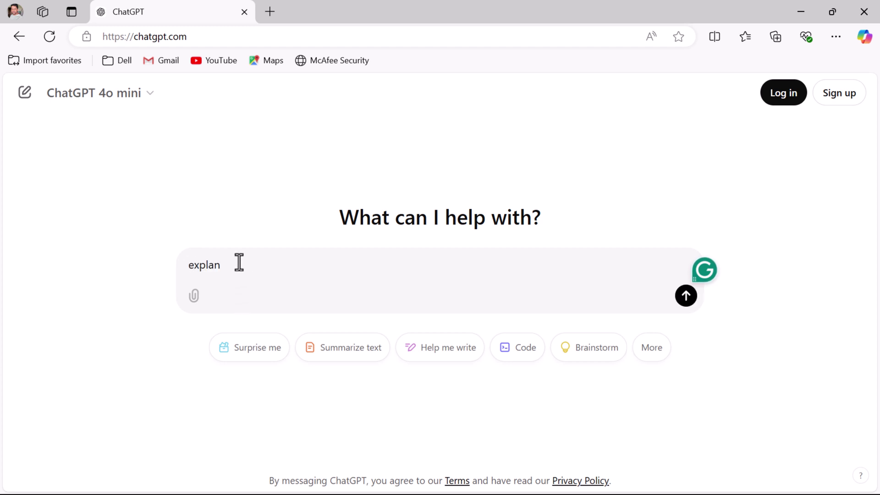
pyautogui.press('BackSpace')
pyautogui.write('in how the internet works')
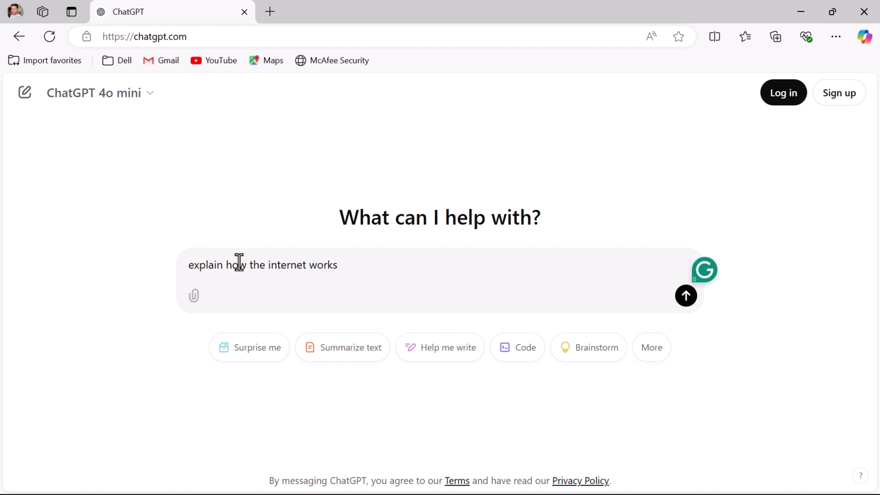
pyautogui.press('Return')
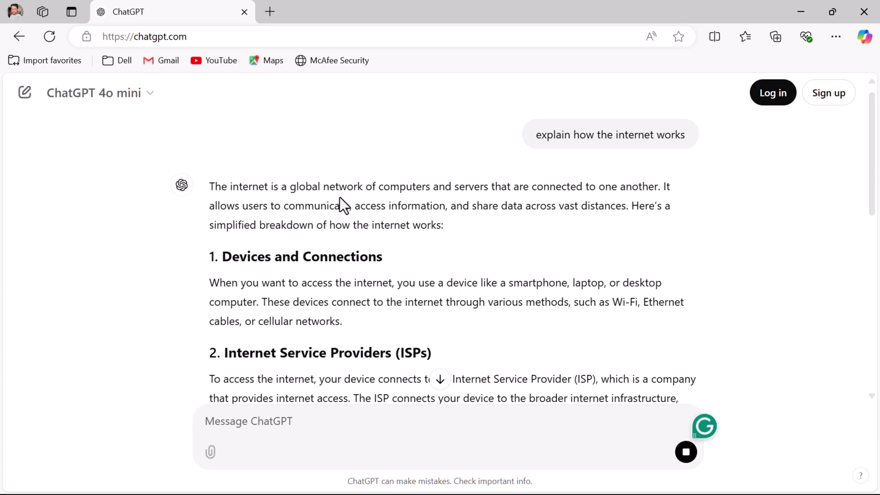
pyautogui.scroll(-3, 332, 216)
pyautogui.scroll(3, 325, 213)
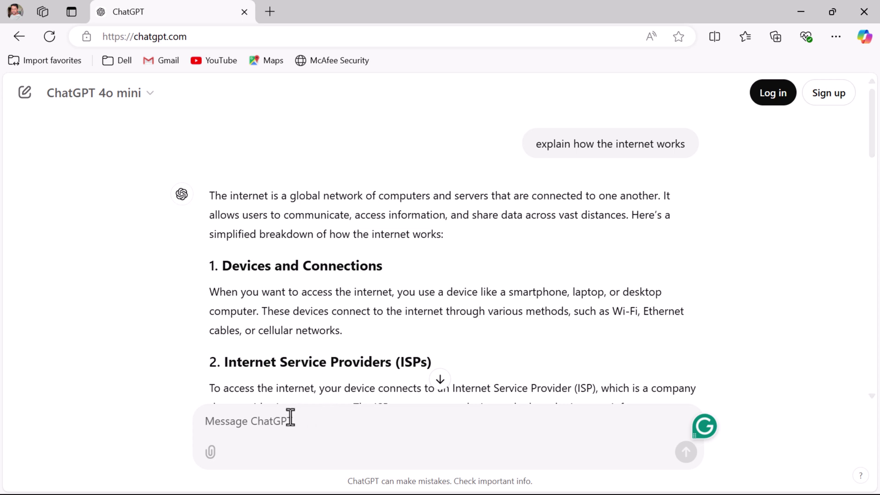
# Step: Ask ChatGPT to 'create a blog post on Python data types'
pyautogui.write('creat')
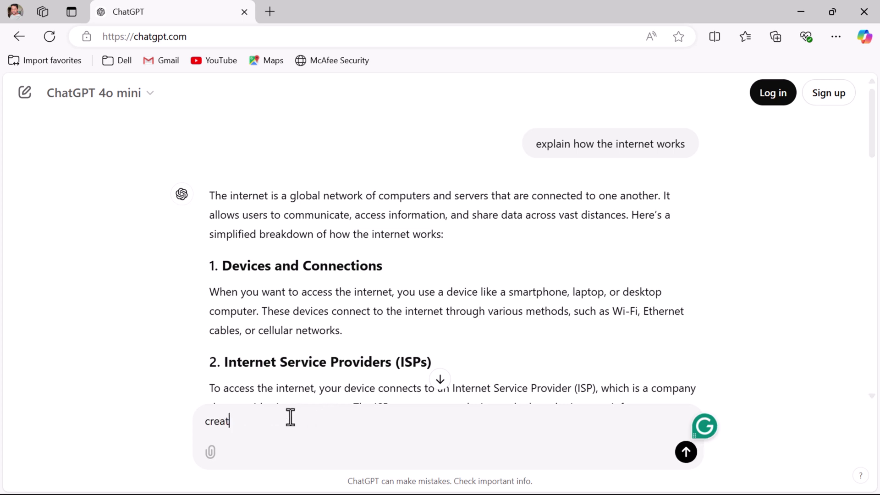
pyautogui.write('e a blog post on Python dat')
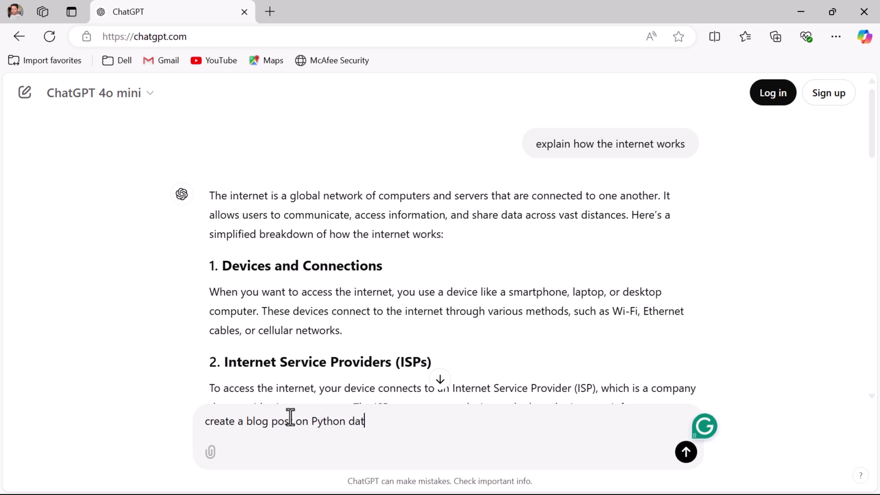
pyautogui.write('a types')
pyautogui.press('Return')
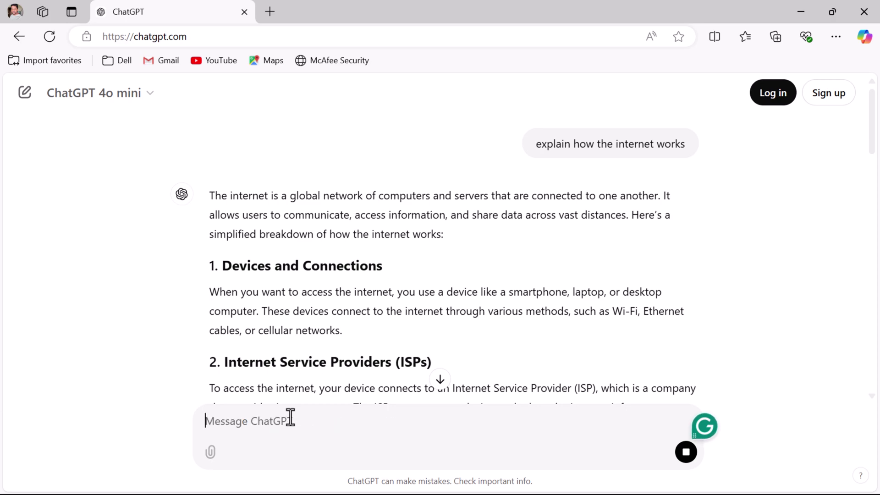
pyautogui.scroll(-5, 444, 260)
pyautogui.scroll(-10, 463, 284)
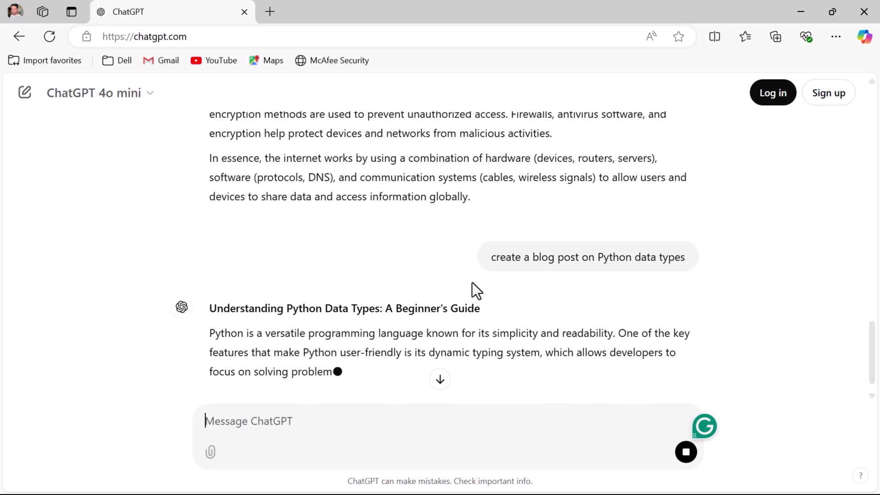
pyautogui.scroll(-3, 318, 295)
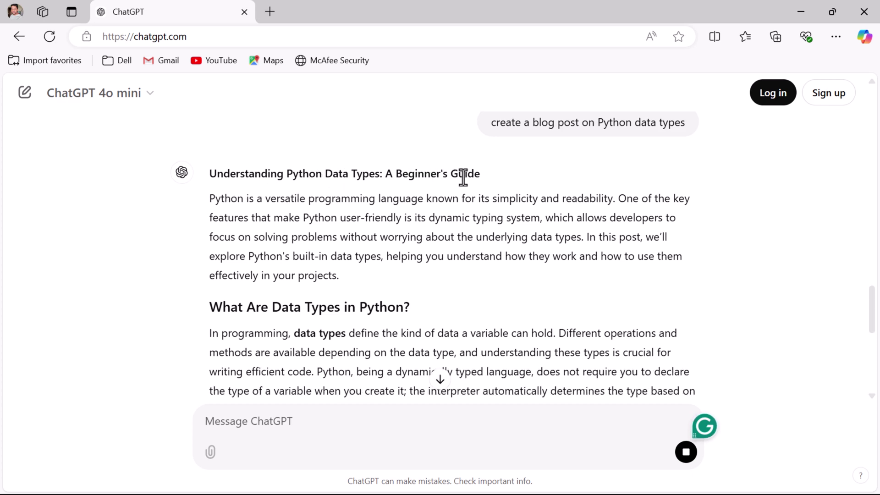
# Step: Read through the generated blog post from its title down to the Conclusion
pyautogui.moveTo(481, 174); pyautogui.dragTo(243, 371)
pyautogui.scroll(-3, 256, 174)
pyautogui.scroll(3, 222, 190)
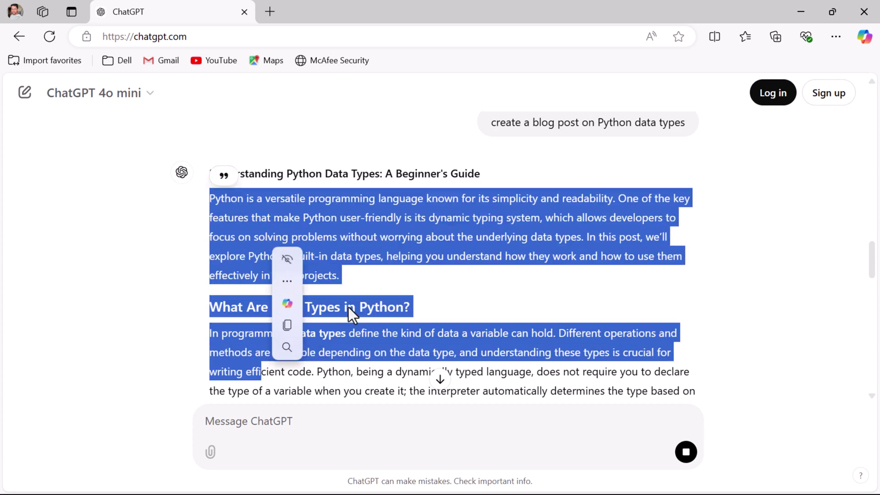
pyautogui.scroll(-10, 378, 276)
pyautogui.scroll(-8, 414, 226)
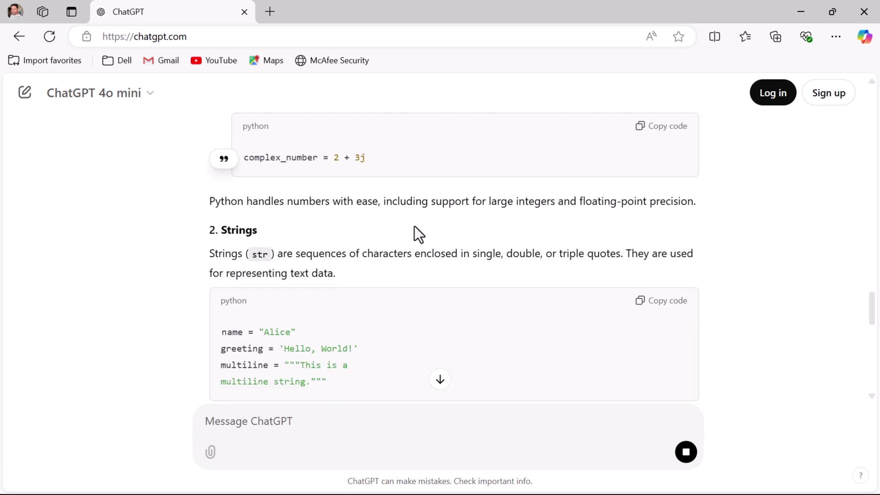
pyautogui.scroll(-12, 419, 231)
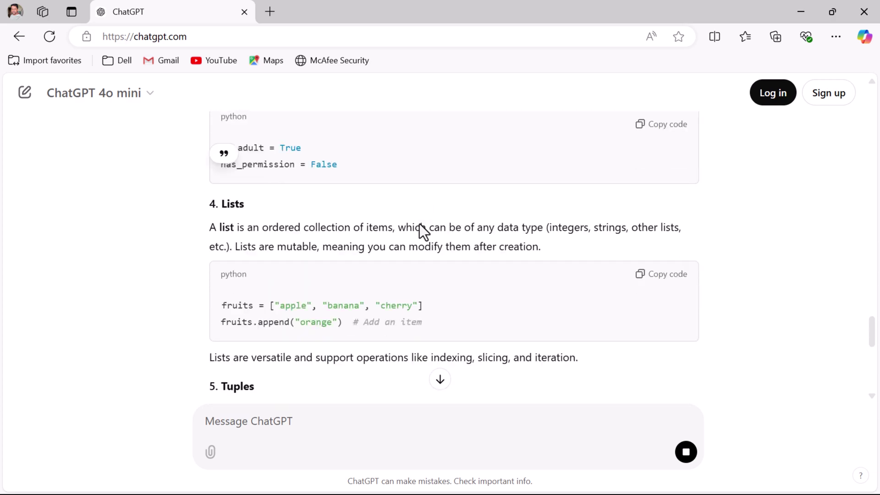
pyautogui.scroll(-4, 419, 224)
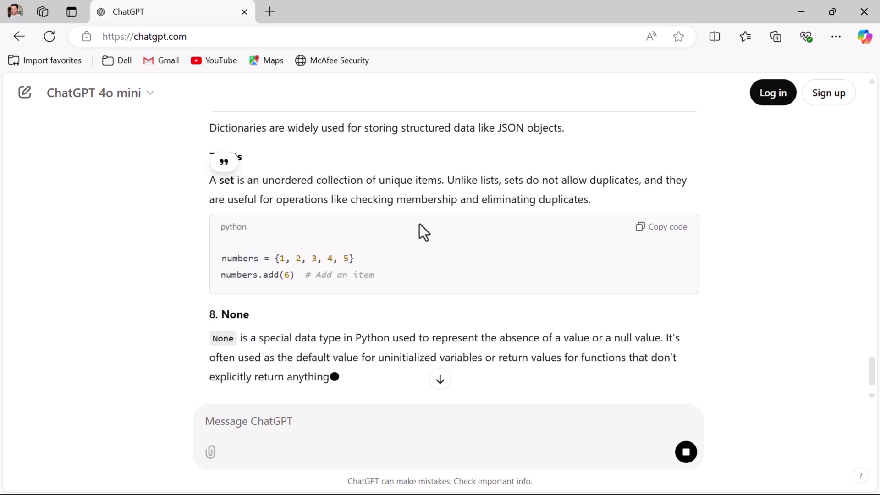
pyautogui.scroll(10, 419, 224)
pyautogui.scroll(-15, 419, 224)
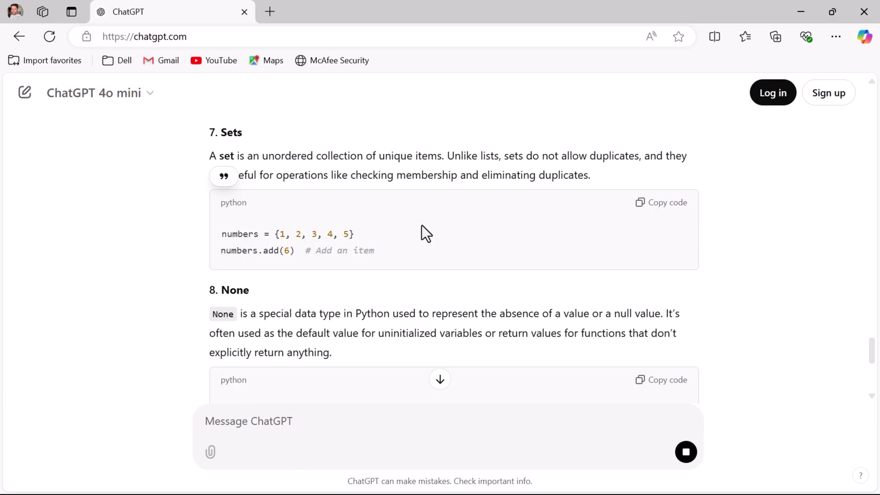
pyautogui.scroll(-10, 421, 224)
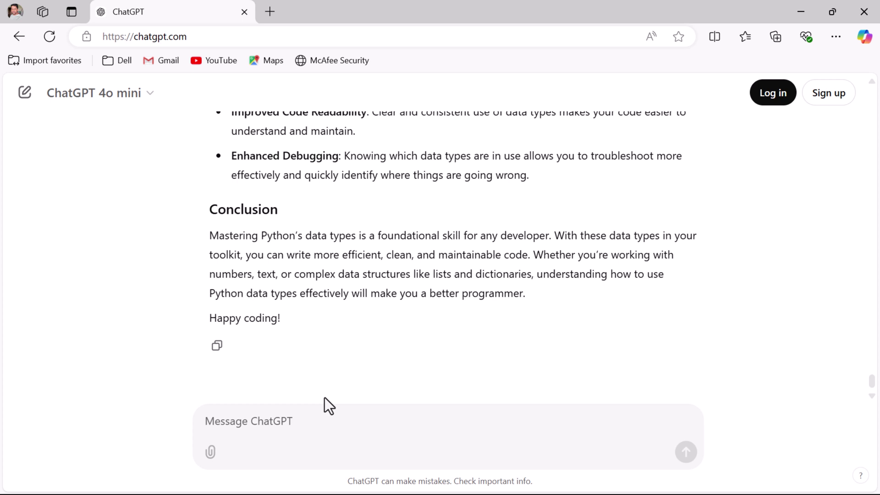
# Step: Send 'Explain the array data structure in Java' to ChatGPT
pyautogui.write('Explina')
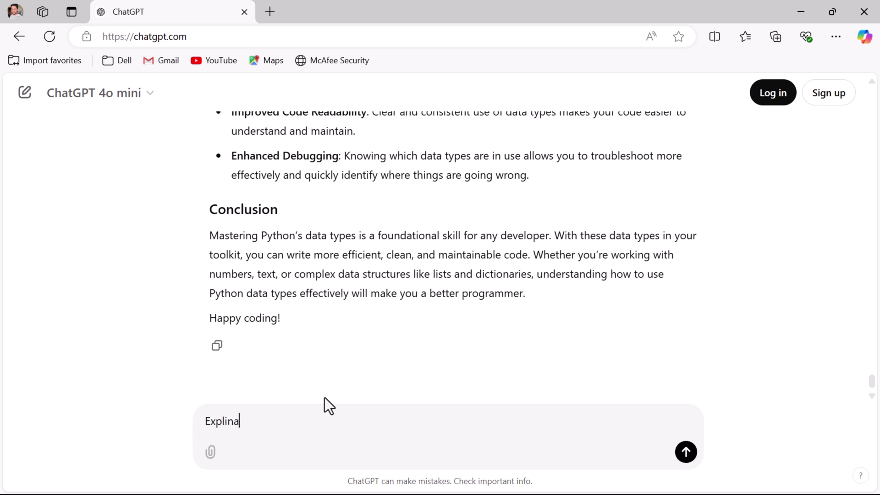
pyautogui.press('BackSpace')
pyautogui.press('BackSpace')
pyautogui.press('BackSpace')
pyautogui.write('ain the array data ')
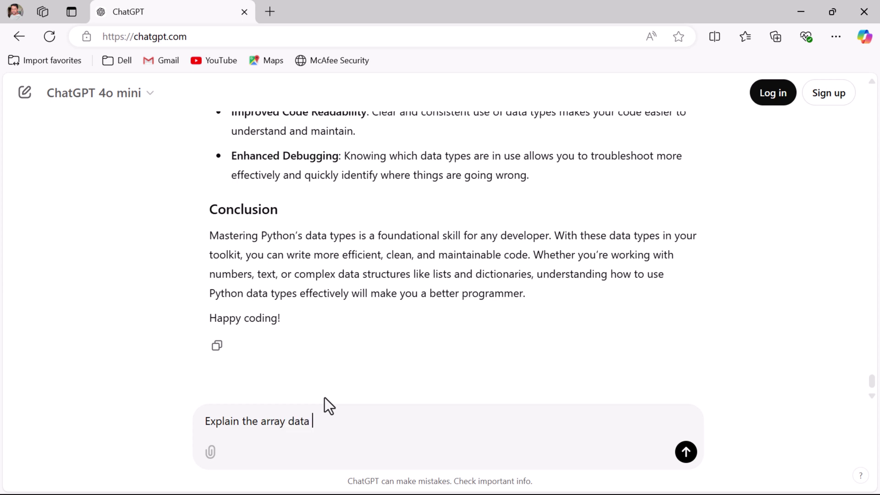
pyautogui.write('structure in Java')
pyautogui.press('Return')
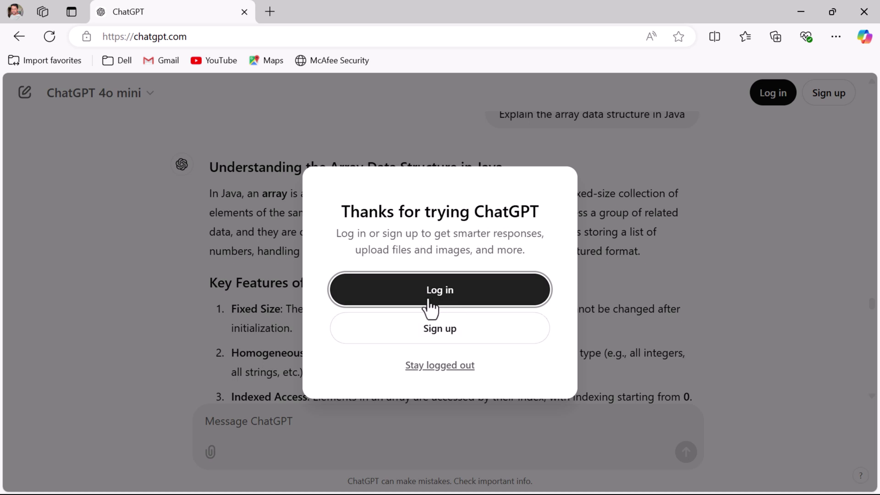
pyautogui.click(447, 365)
pyautogui.scroll(-15, 461, 257)
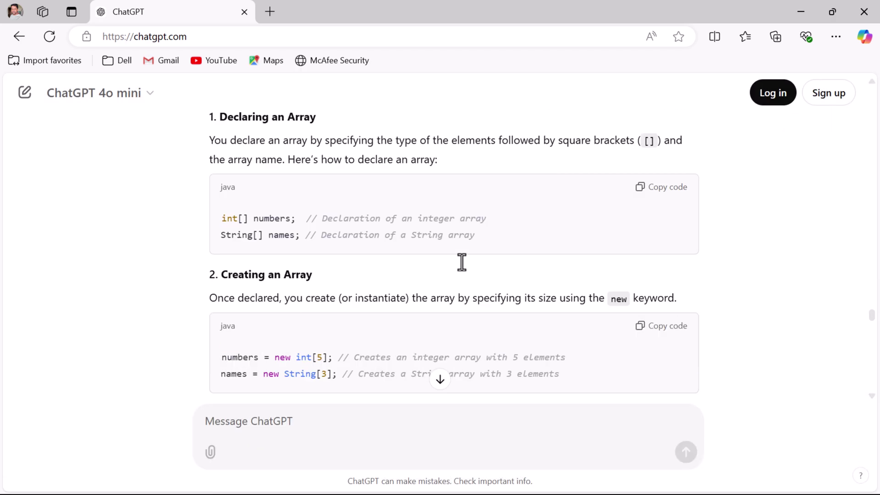
pyautogui.scroll(-5, 463, 282)
pyautogui.scroll(20, 460, 292)
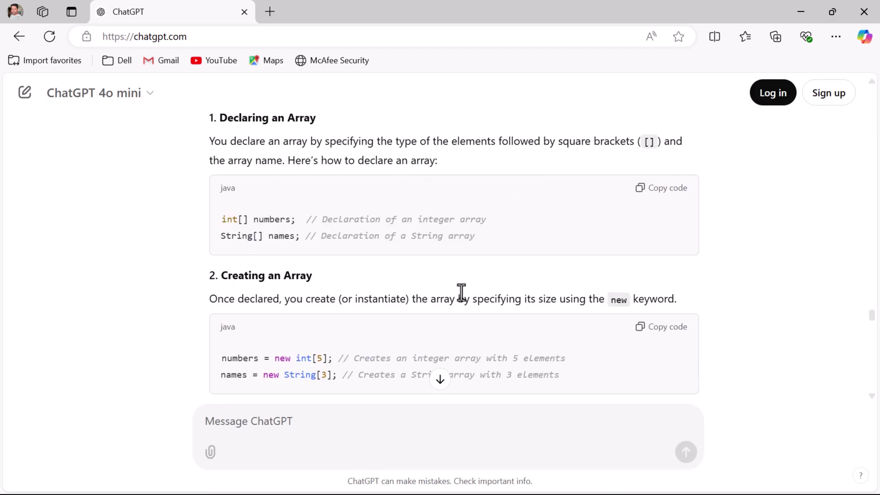
pyautogui.scroll(2, 461, 278)
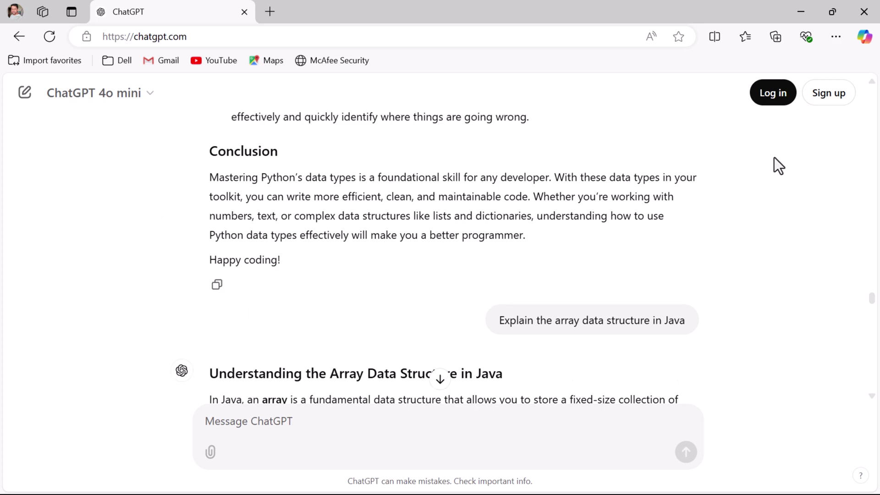
pyautogui.scroll(4, 303, 144)
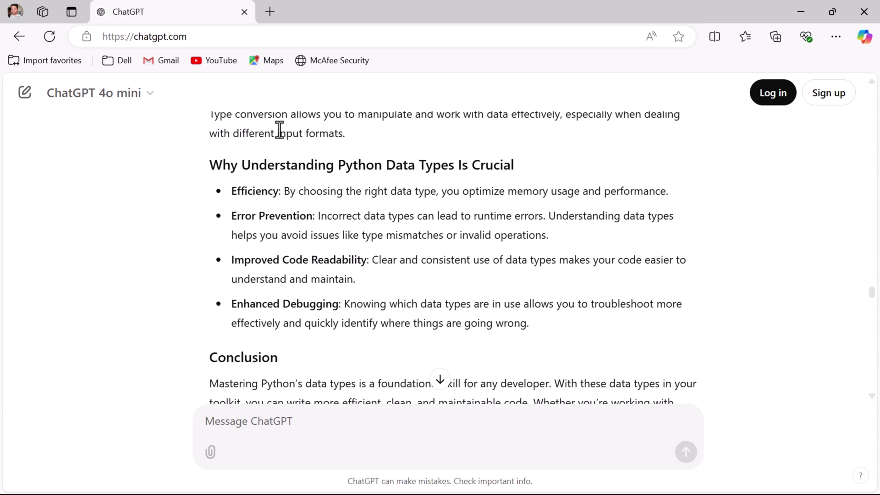
pyautogui.click(149, 93)
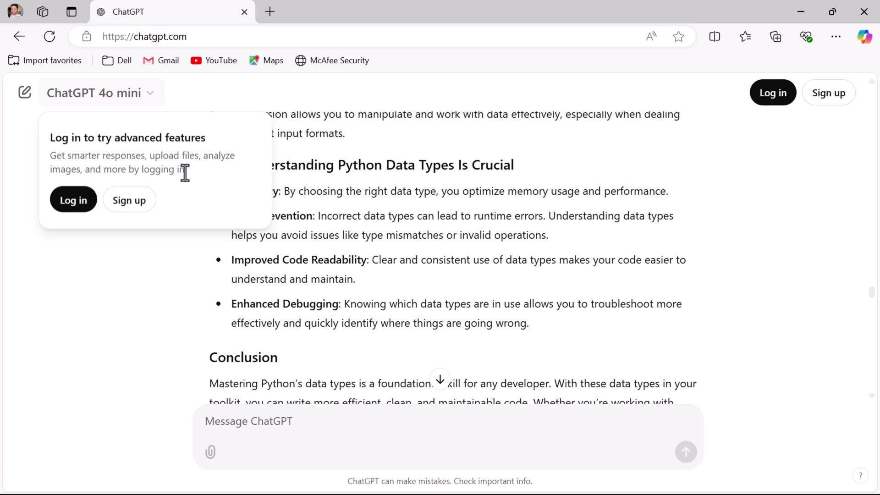
pyautogui.moveTo(188, 170); pyautogui.dragTo(50, 145)
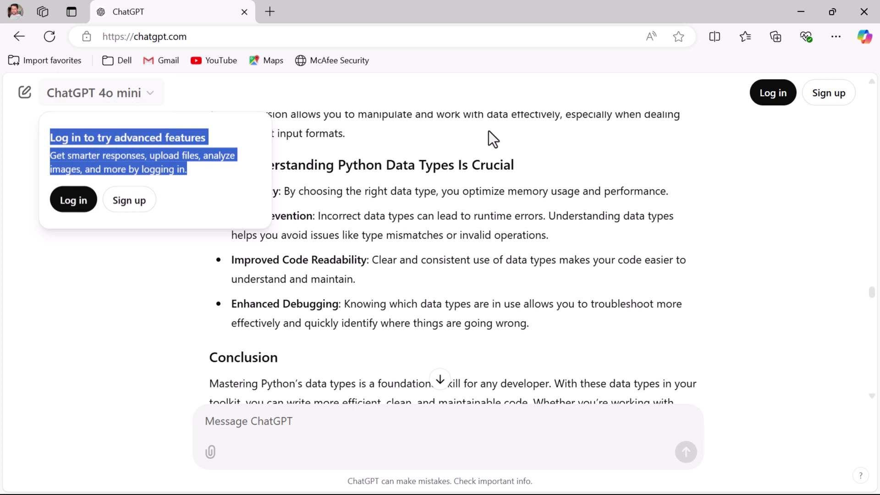
pyautogui.click(230, 156)
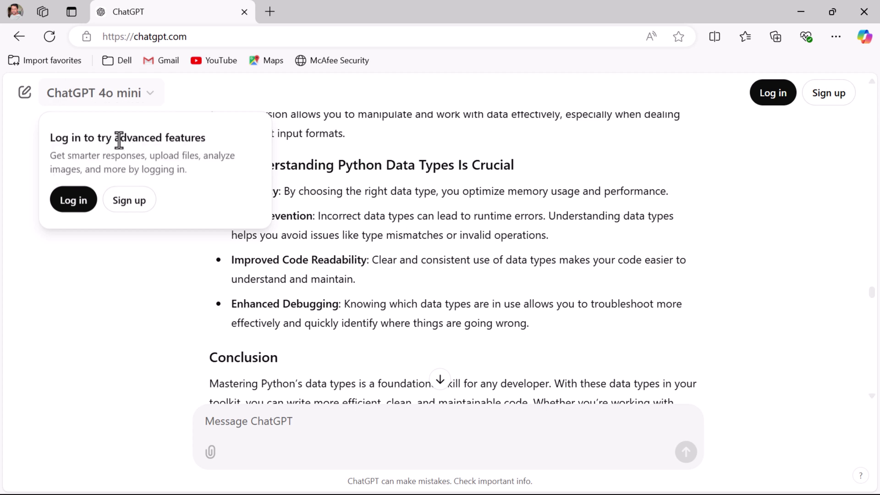
pyautogui.click(574, 144)
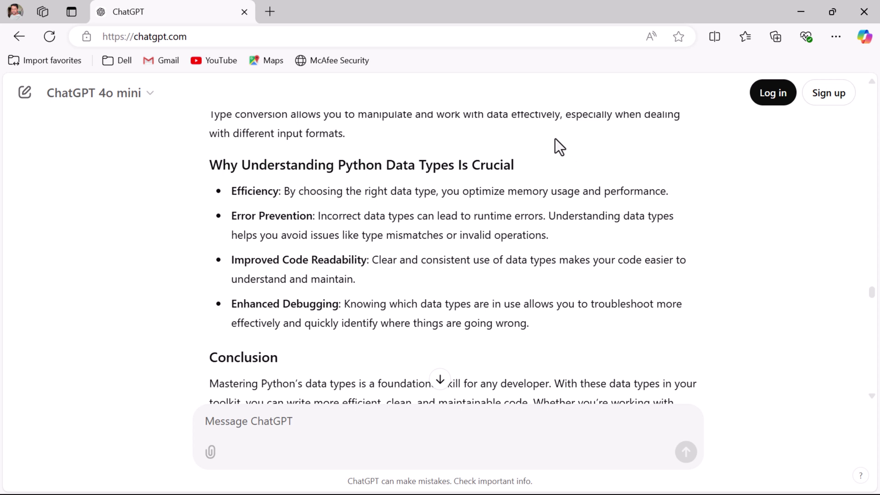
# Step: Start creating a new ChatGPT account from the Sign up option
pyautogui.click(832, 104)
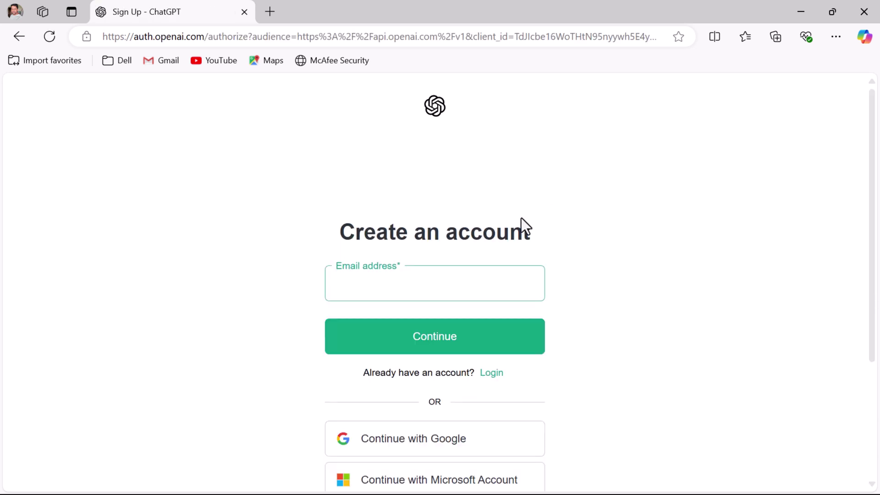
pyautogui.scroll(-2, 520, 220)
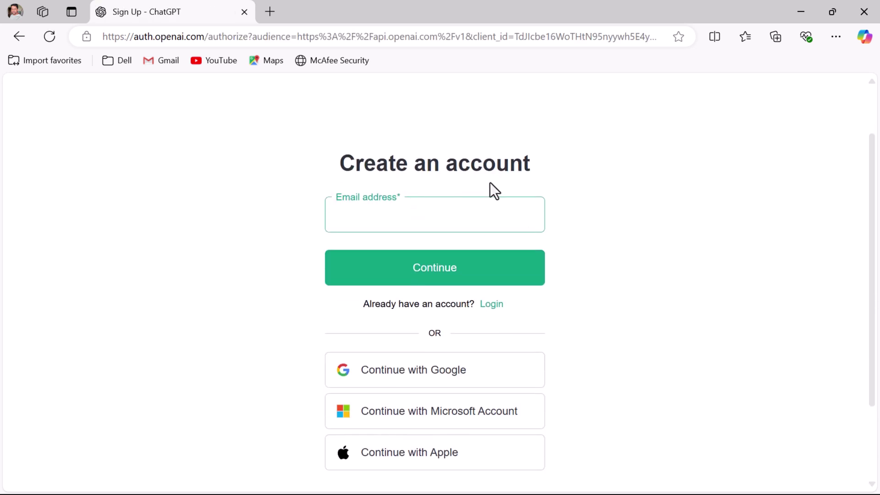
pyautogui.scroll(-3, 452, 208)
pyautogui.scroll(2, 451, 334)
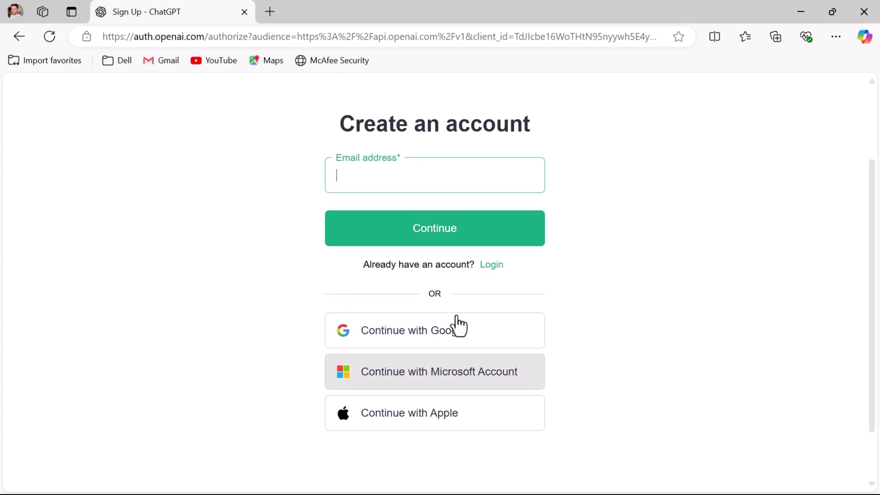
pyautogui.scroll(-1, 467, 349)
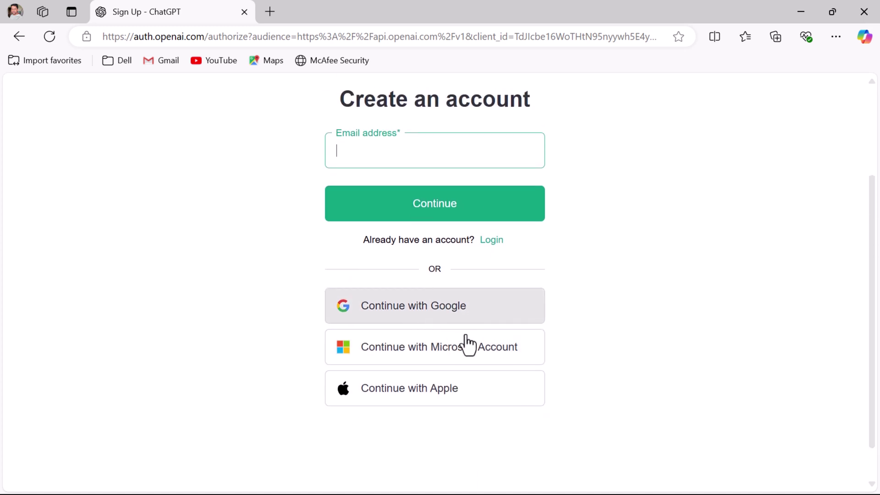
pyautogui.scroll(-1, 466, 336)
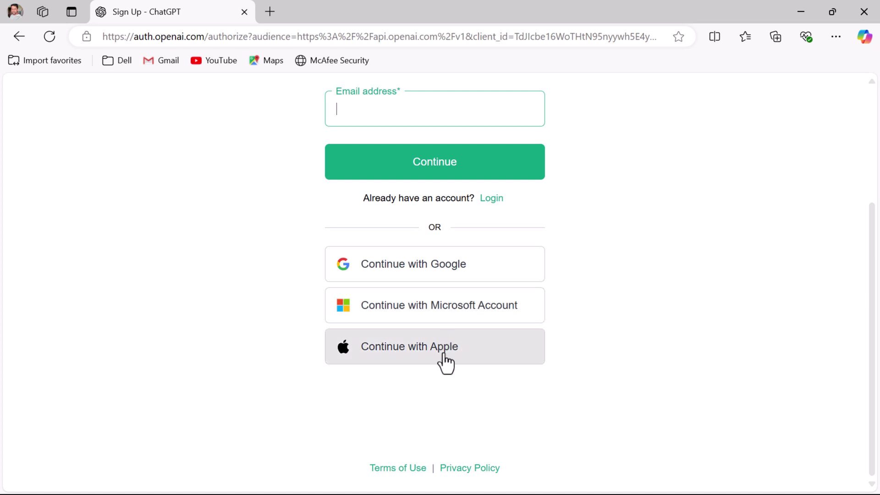
pyautogui.scroll(2, 454, 347)
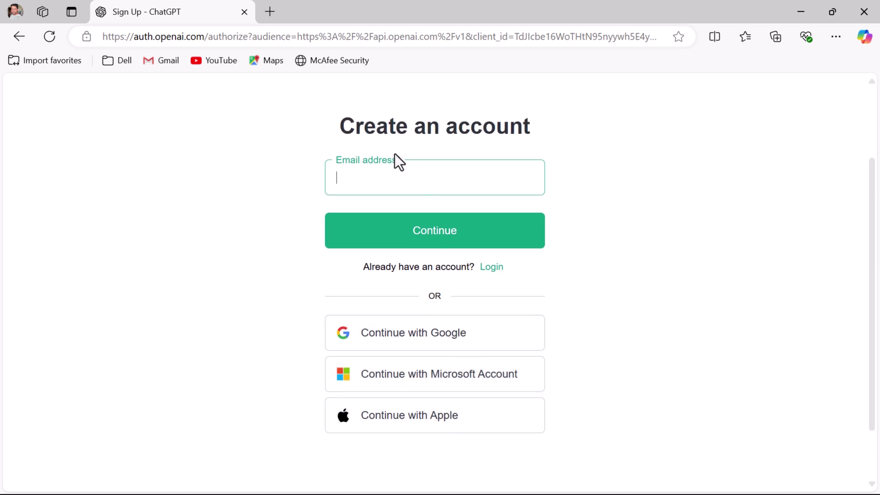
# Step: Fill in the saved e-mail address from autofill and continue
pyautogui.click(395, 183)
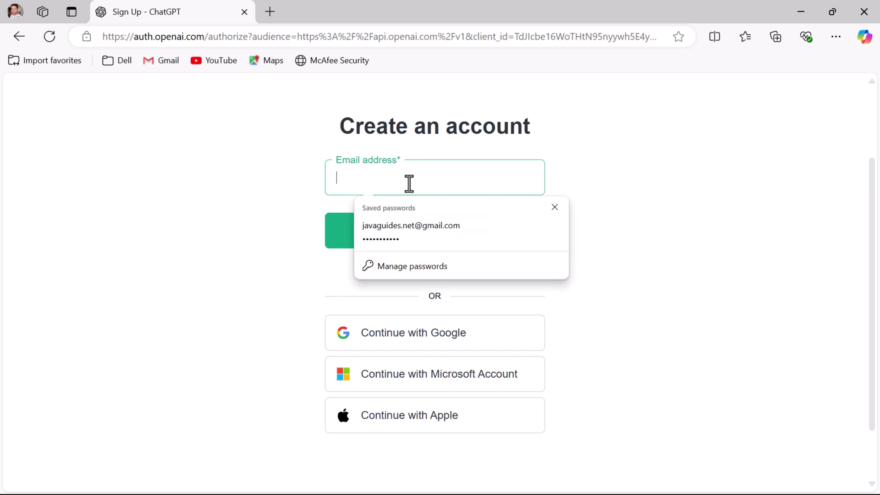
pyautogui.press('Down')
pyautogui.press('Return')
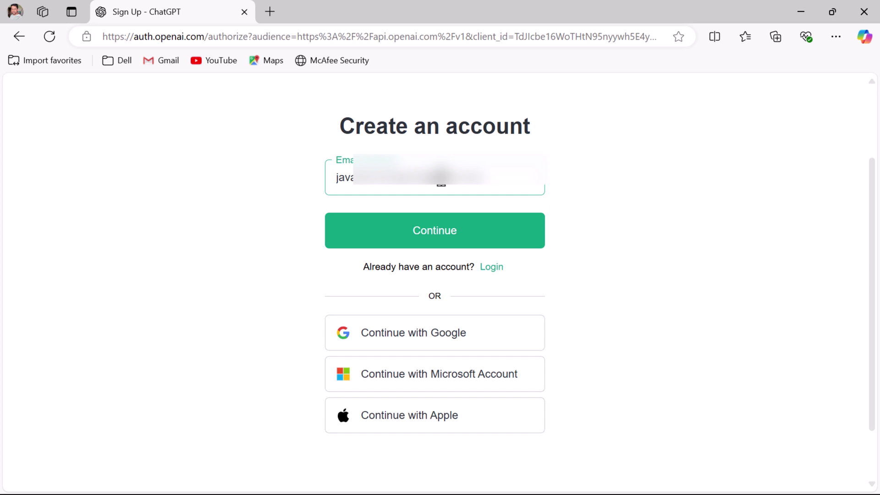
pyautogui.click(442, 234)
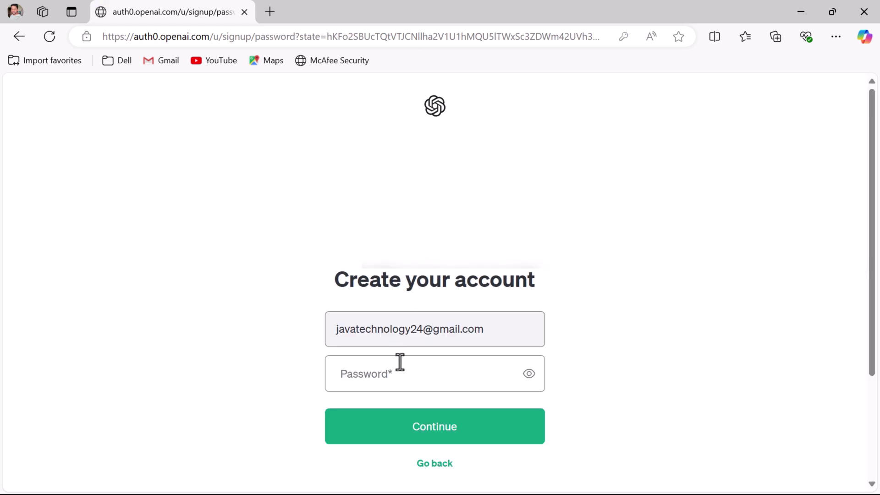
# Step: Paste the account password, submit it, and focus the verification code field
pyautogui.click(399, 306)
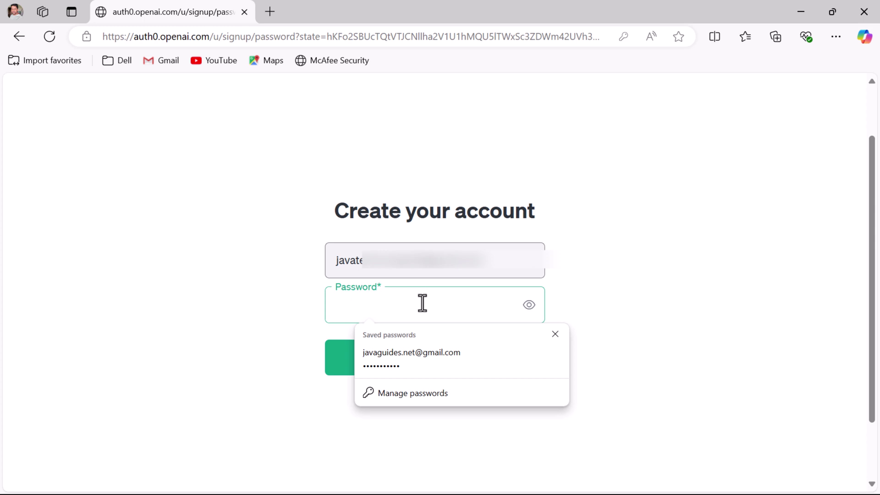
pyautogui.hotkey('ctrl', 'v')
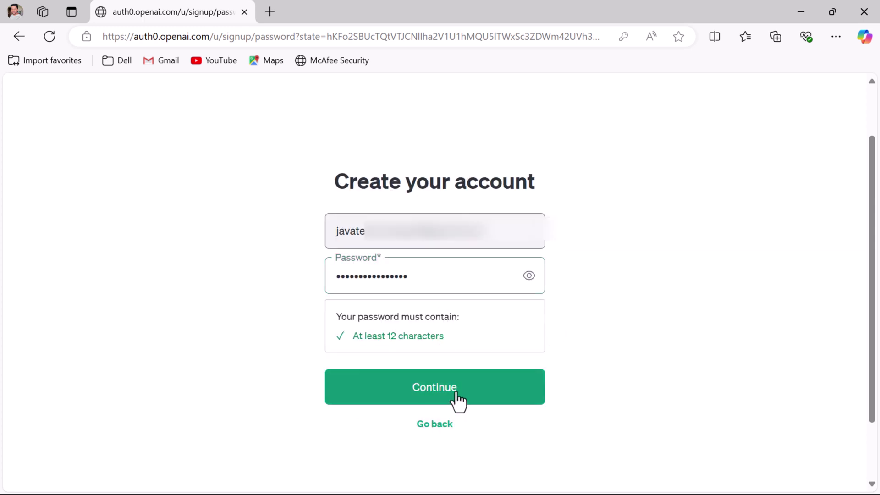
pyautogui.click(467, 385)
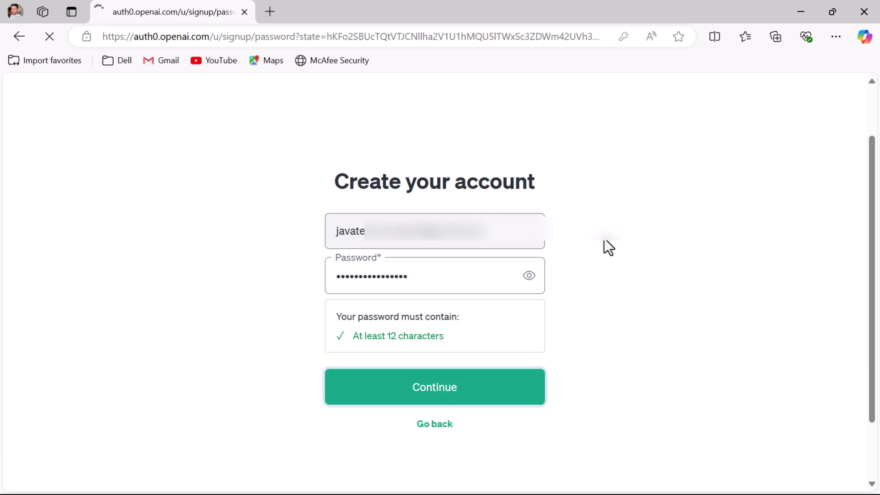
pyautogui.click(349, 250)
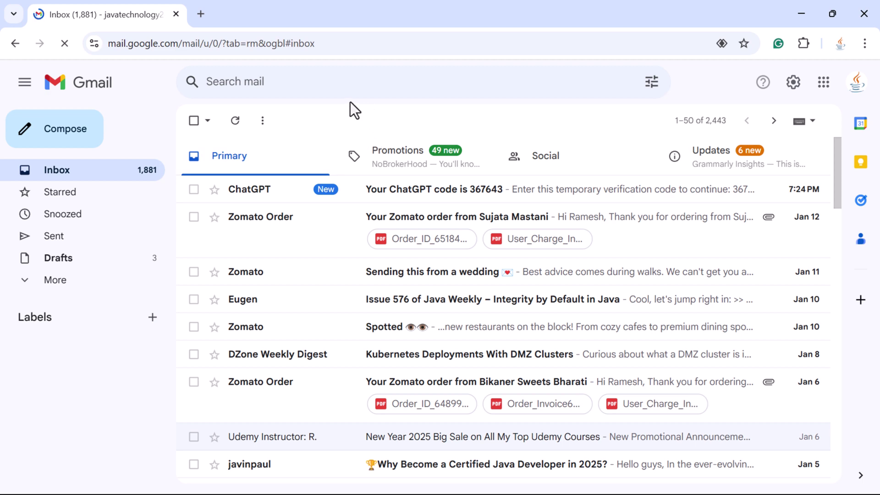
# Step: Copy the code from the ChatGPT verification e-mail and return to the verification page
pyautogui.click(466, 198)
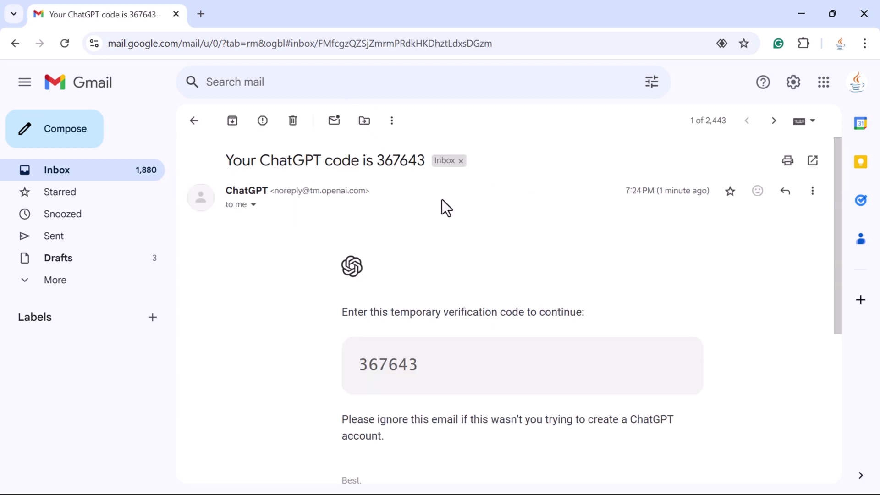
pyautogui.scroll(-2, 408, 298)
pyautogui.moveTo(358, 297); pyautogui.dragTo(428, 295)
pyautogui.hotkey('ctrl', 'c')
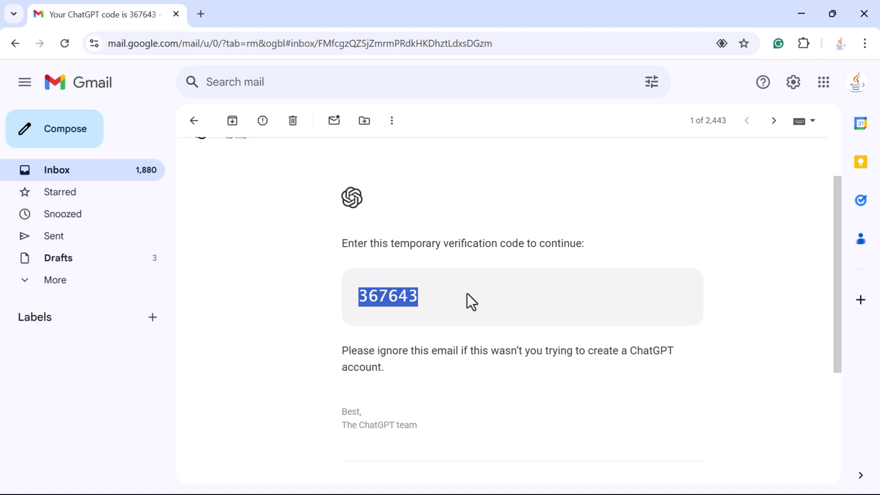
pyautogui.hotkey('alt', 'Tab')
pyautogui.press('Tab')
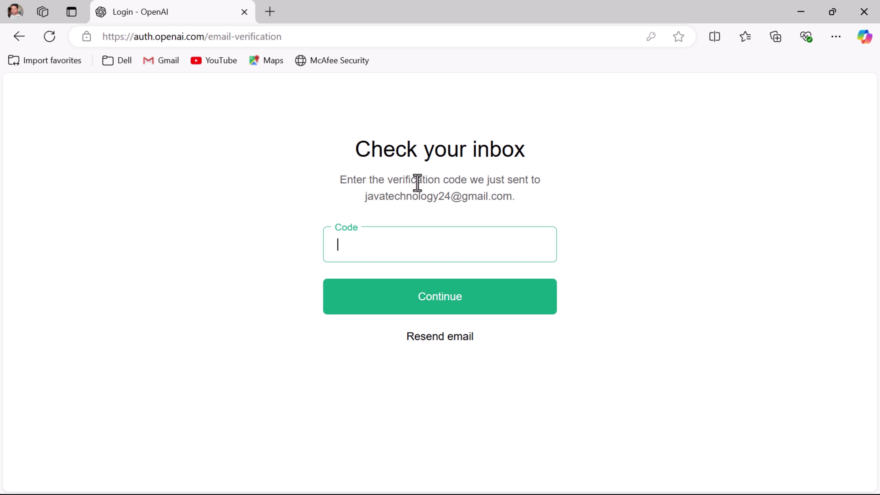
# Step: Paste the copied verification code and submit it
pyautogui.click(371, 247)
pyautogui.hotkey('ctrl', 'v')
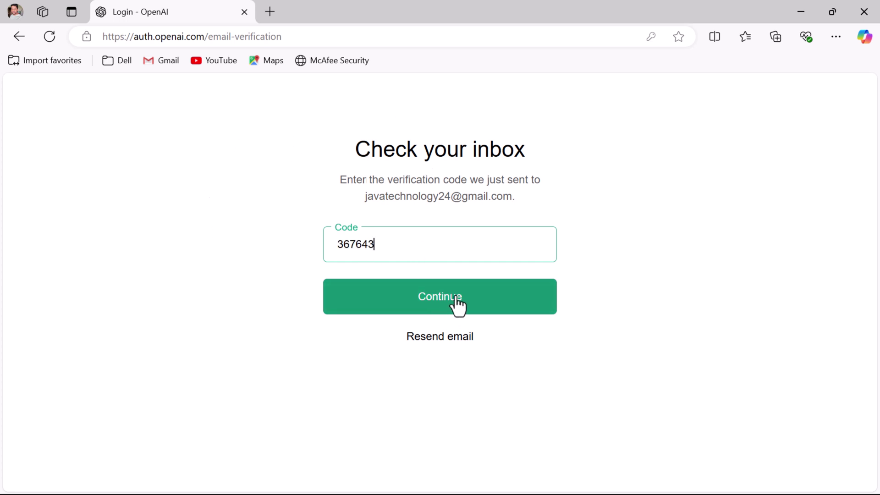
pyautogui.click(455, 303)
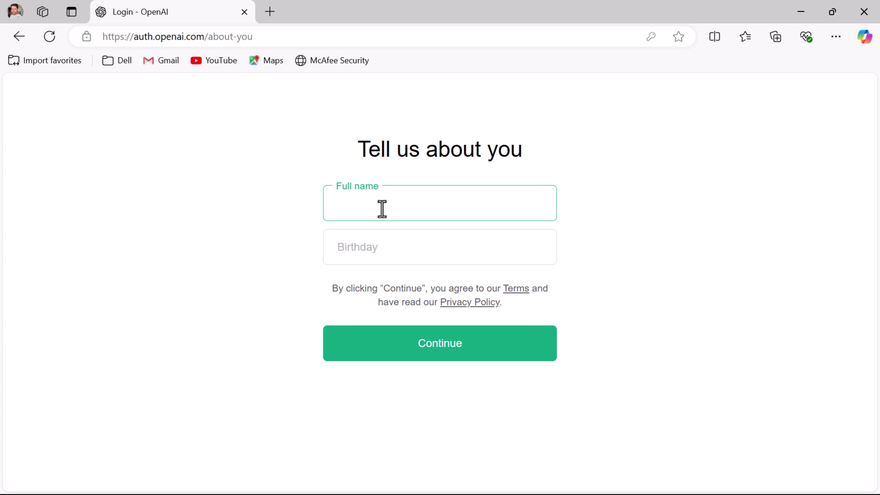
# Step: Enter the full name and birthday in MM/DD/YYYY, then continue
pyautogui.press('Tab')
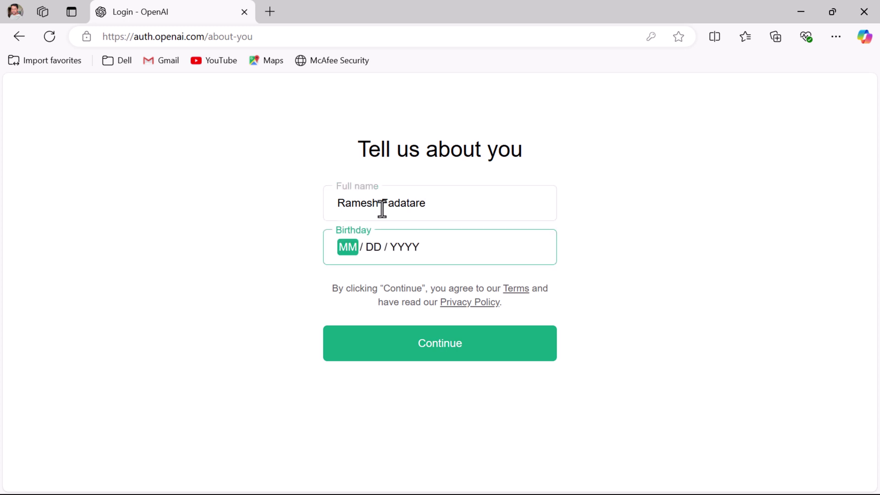
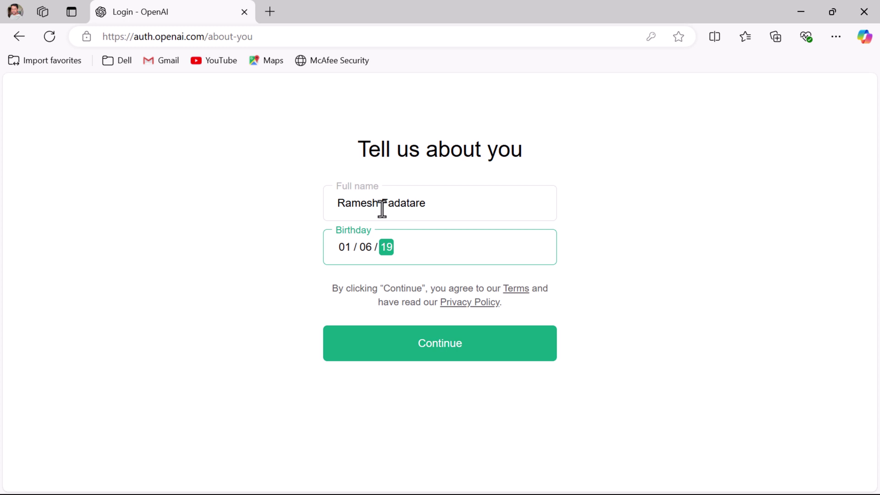
pyautogui.click(633, 277)
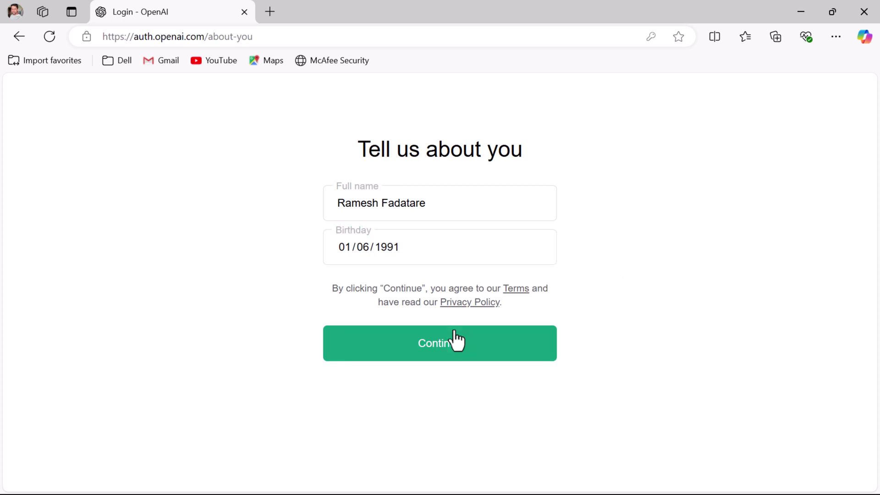
pyautogui.click(458, 353)
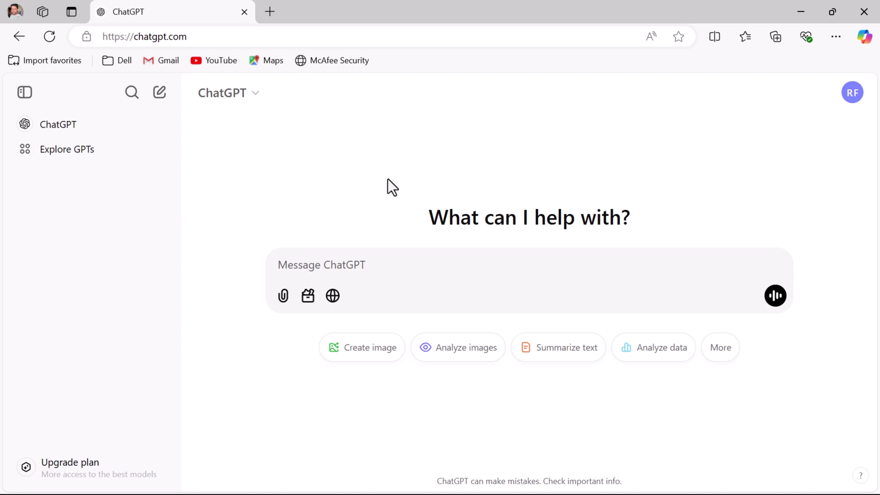
# Step: Open the ChatGPT model dropdown on the signed-in home page
pyautogui.click(252, 94)
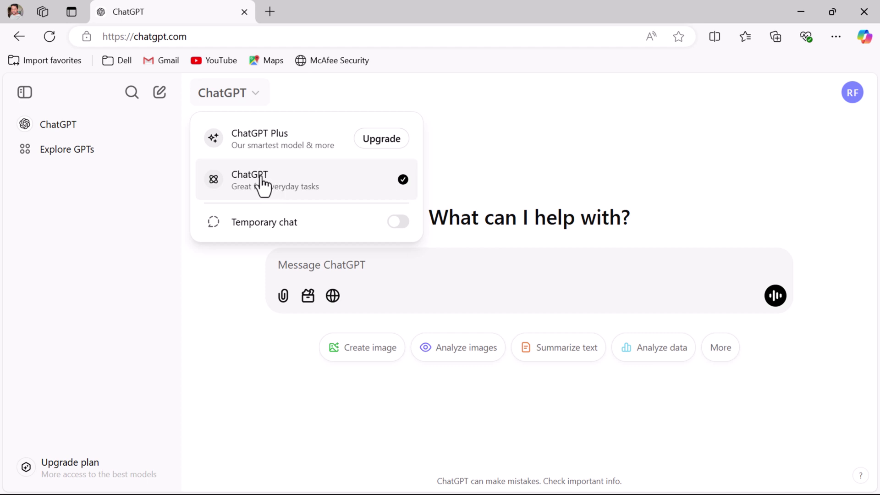
# Step: Ask 'what is the capital of india' in a new chat and get New Delhi
pyautogui.click(574, 153)
pyautogui.click(364, 272)
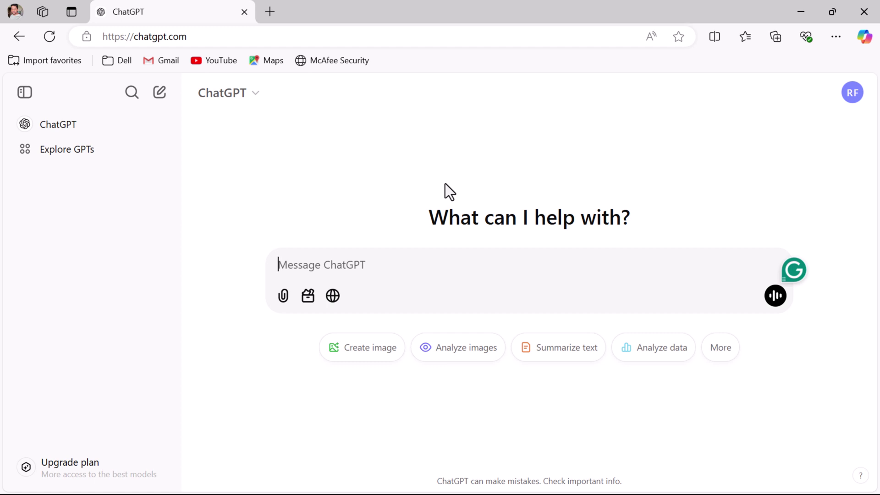
pyautogui.write('what is the capital')
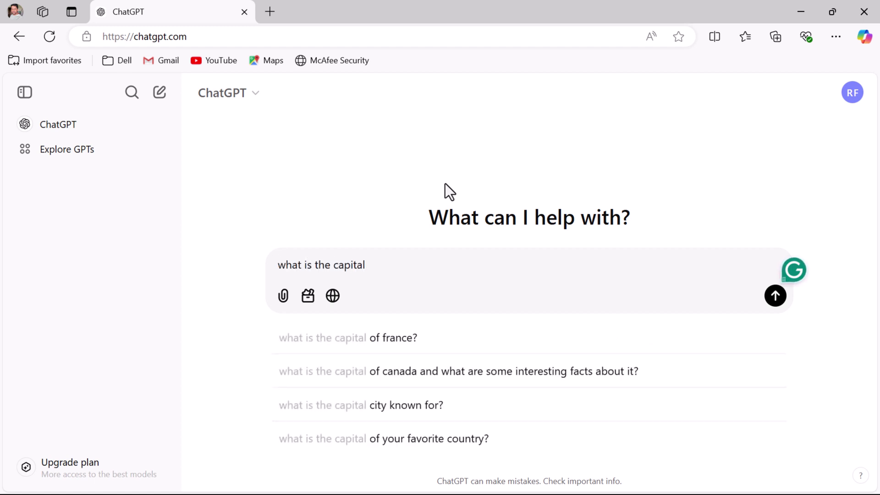
pyautogui.write(' of india')
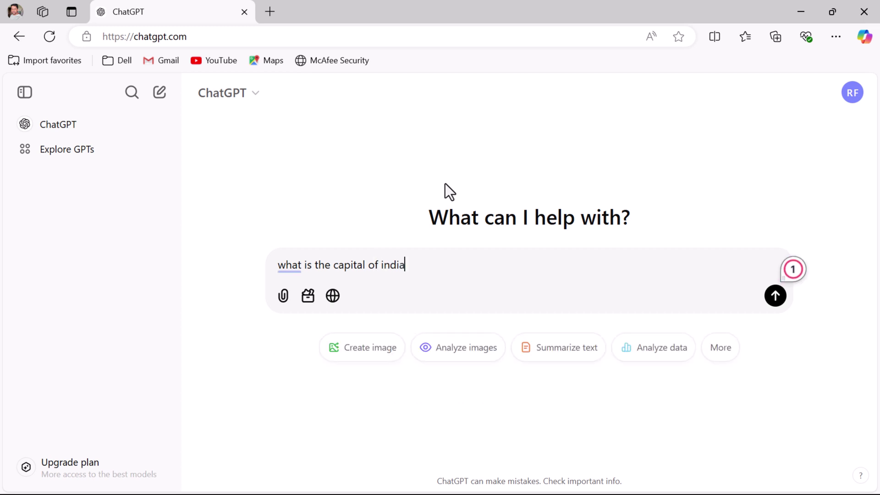
pyautogui.press('Return')
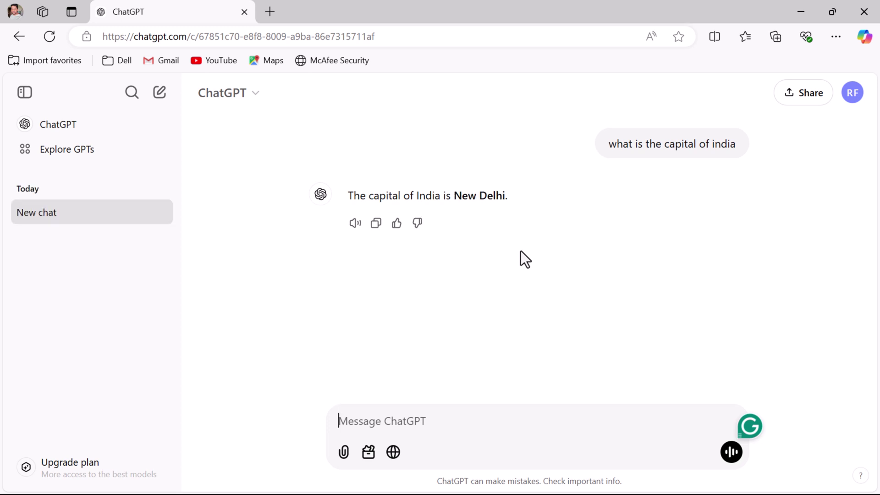
pyautogui.tripleClick(471, 147)
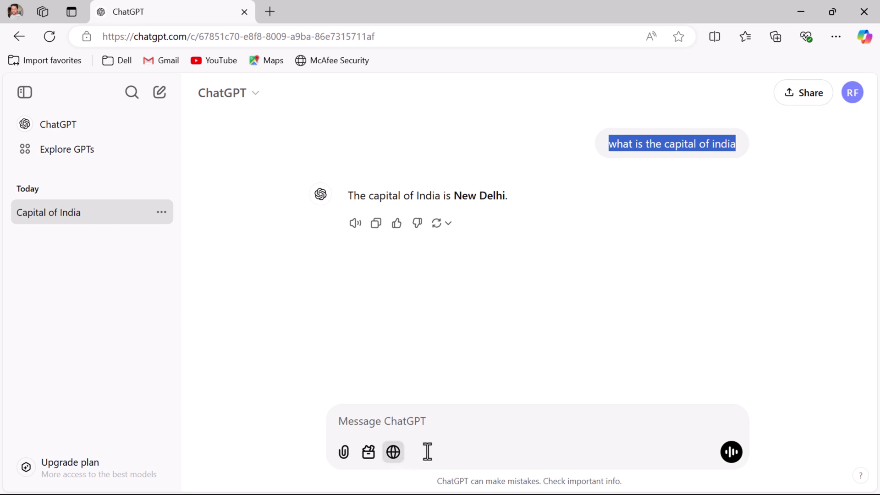
pyautogui.click(439, 420)
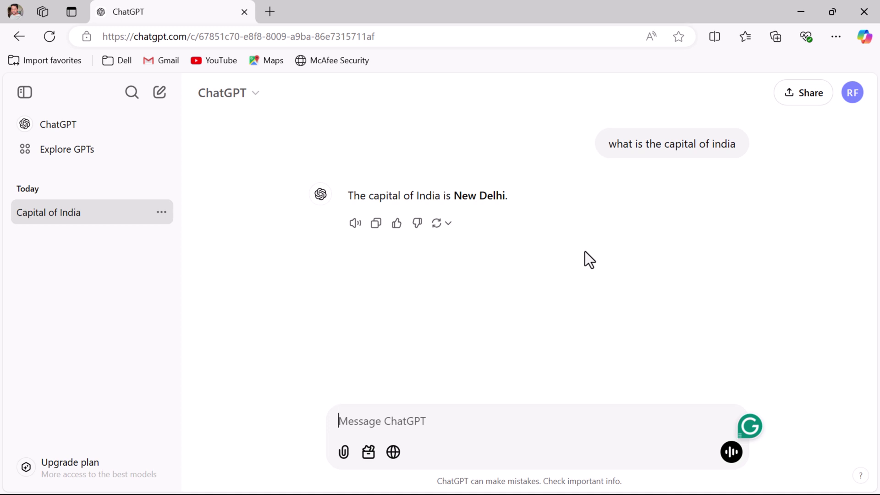
# Step: Request 'write a python program to calculate the factorial of number' and review the code
pyautogui.write('write a')
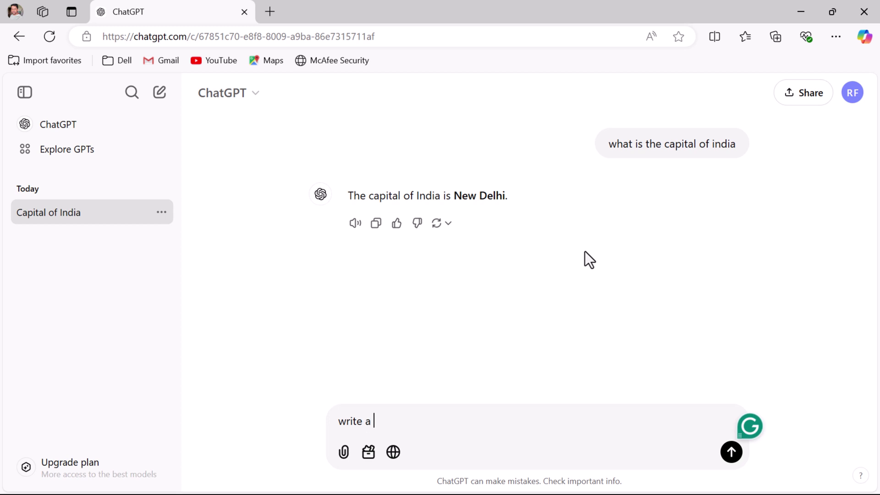
pyautogui.write('python program to ca')
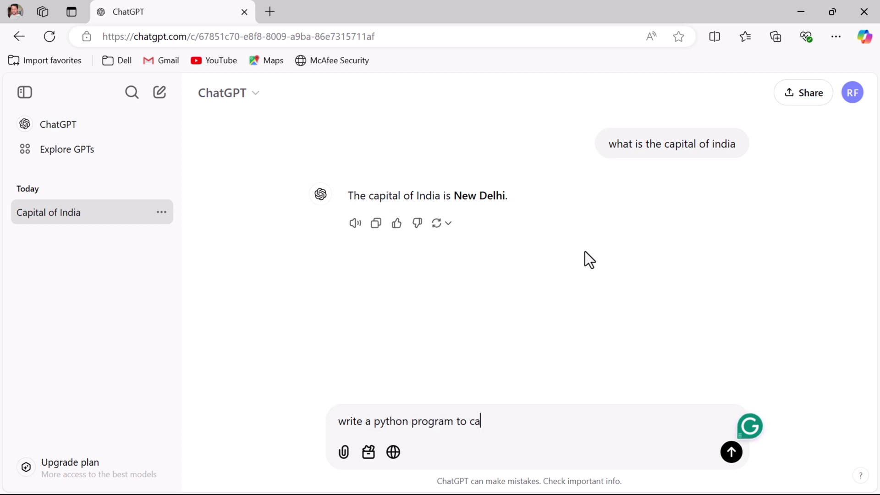
pyautogui.write('lculate')
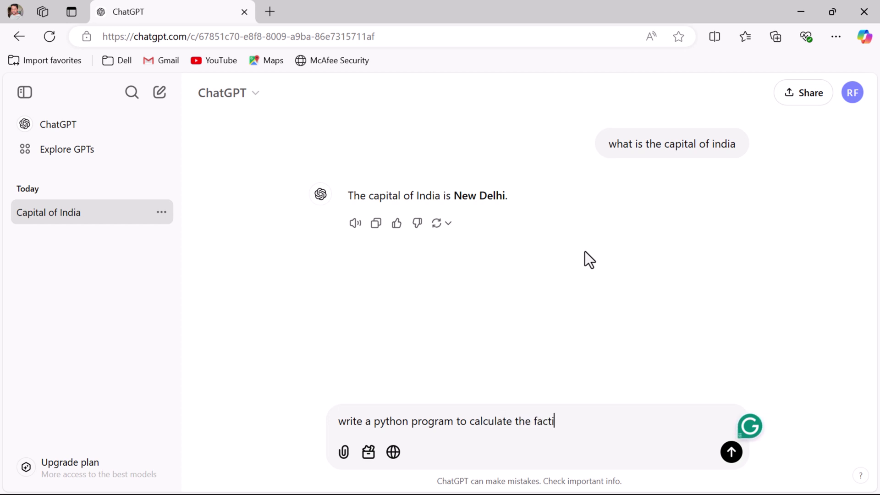
pyautogui.write(' the factorial of number')
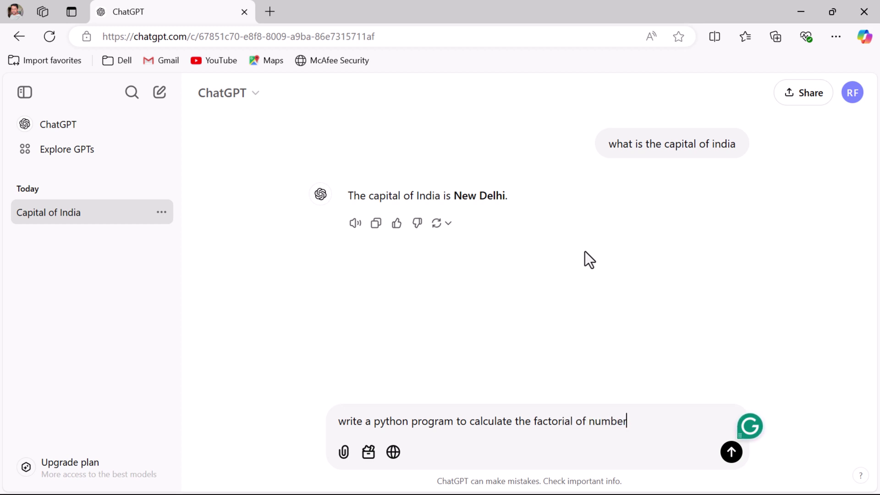
pyautogui.press('Return')
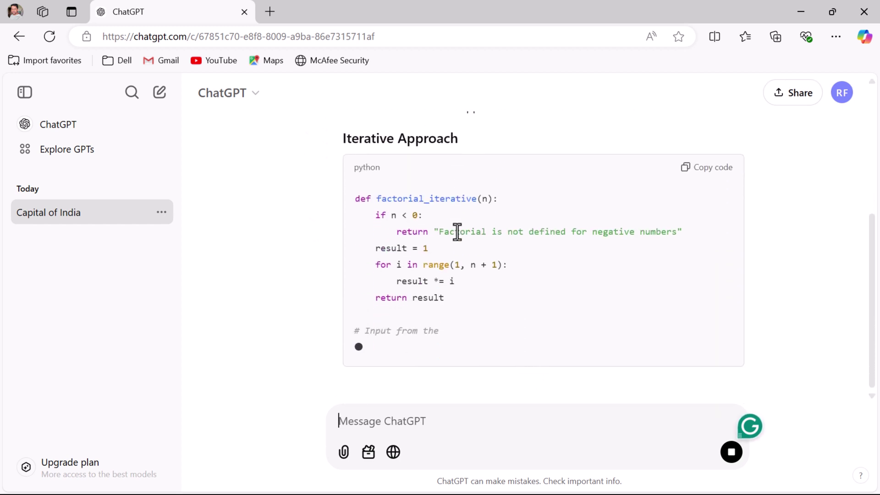
pyautogui.scroll(5, 458, 232)
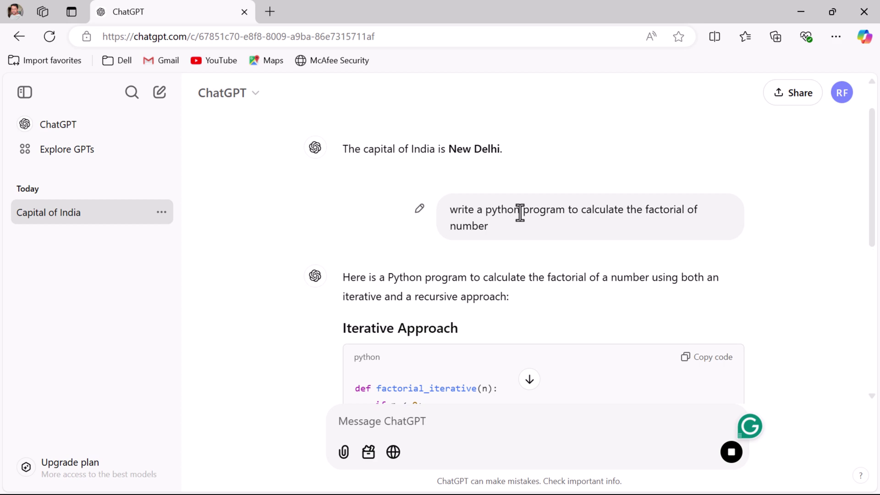
pyautogui.moveTo(449, 212); pyautogui.dragTo(504, 229)
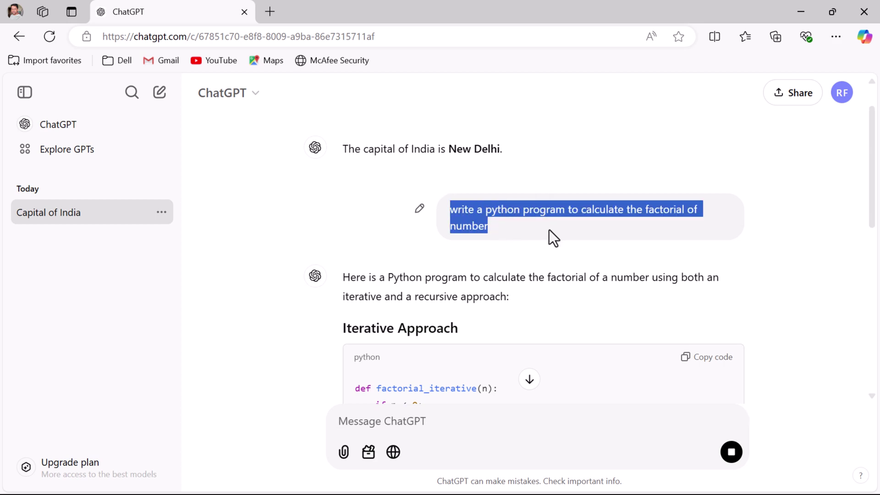
pyautogui.scroll(-6, 544, 228)
pyautogui.scroll(-3, 543, 228)
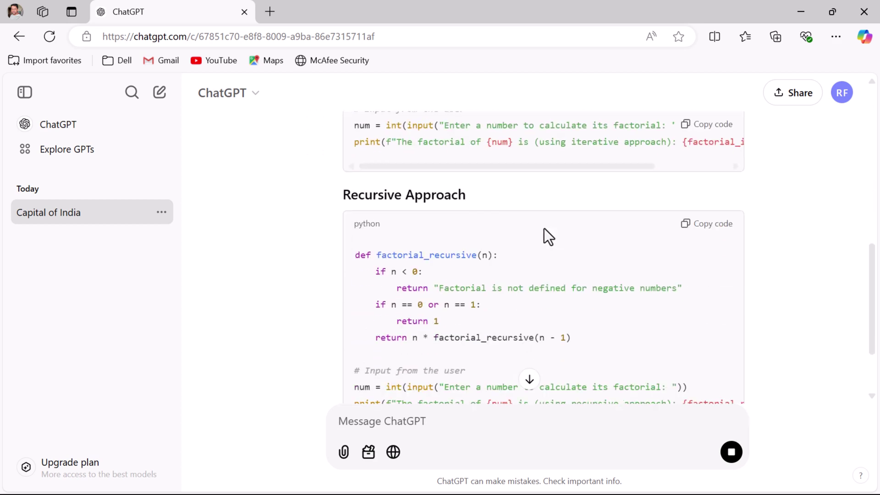
pyautogui.scroll(7, 544, 228)
pyautogui.scroll(-2, 485, 220)
pyautogui.scroll(-10, 443, 216)
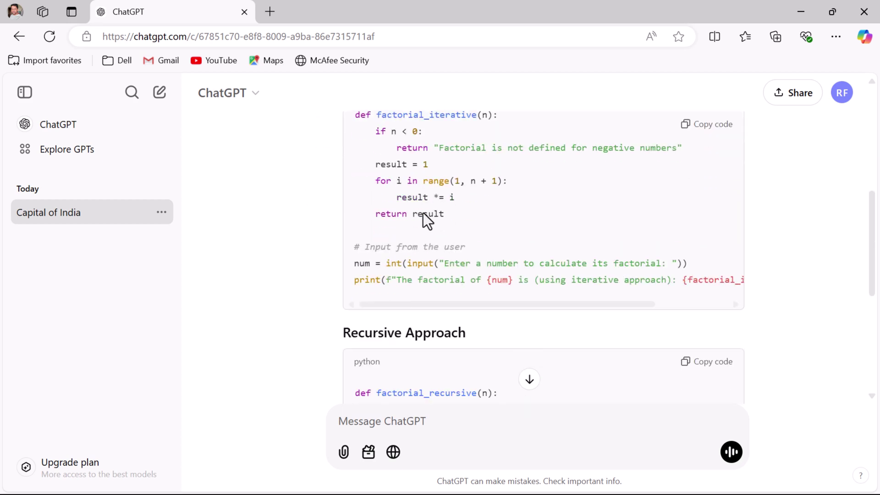
pyautogui.scroll(12, 453, 216)
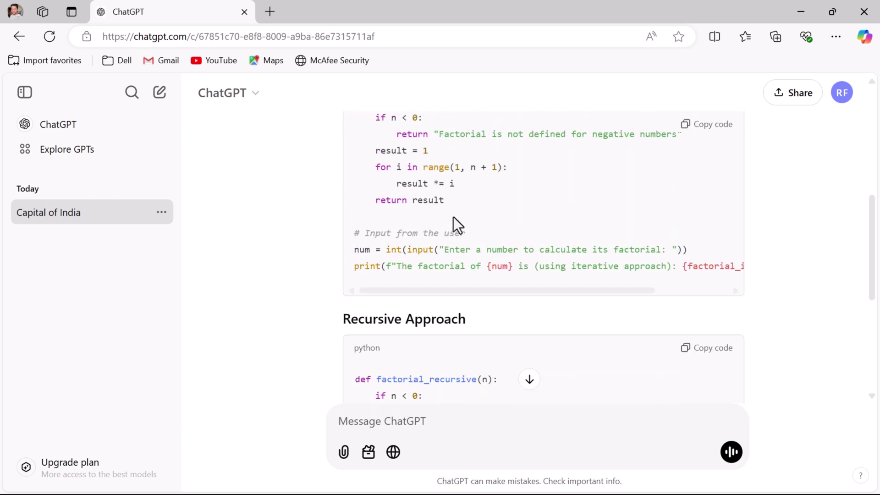
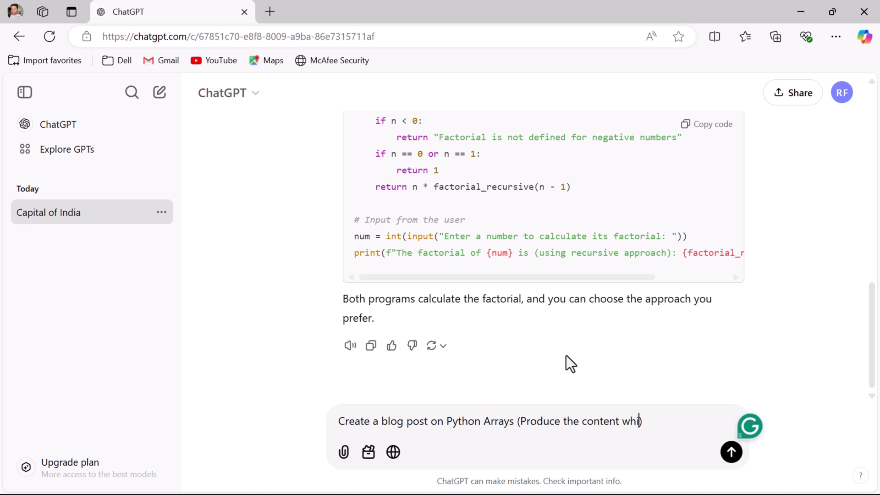
# Step: Finish the Python Arrays blog prompt with 'which follow SEO standards', fix the typo, and send it
pyautogui.write('SEO')
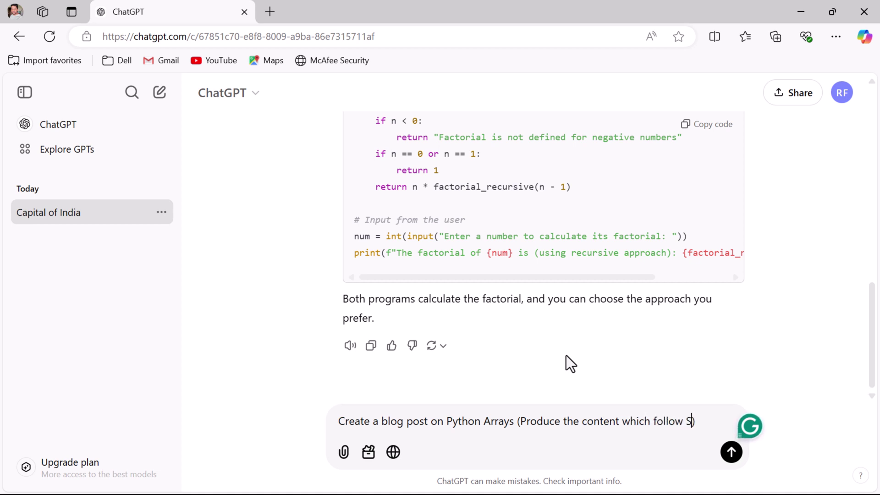
pyautogui.write(' stanadrs')
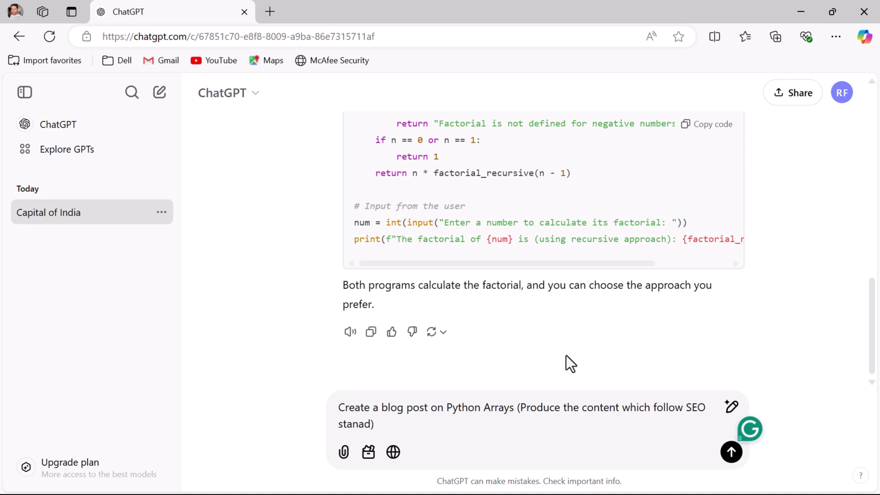
pyautogui.write('ards')
pyautogui.press('Left')
pyautogui.press('Left')
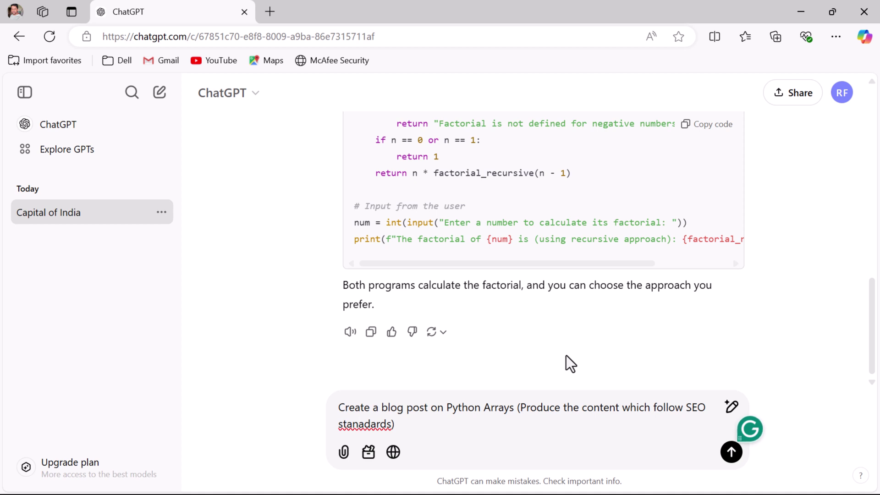
pyautogui.press('BackSpace')
pyautogui.press('Return')
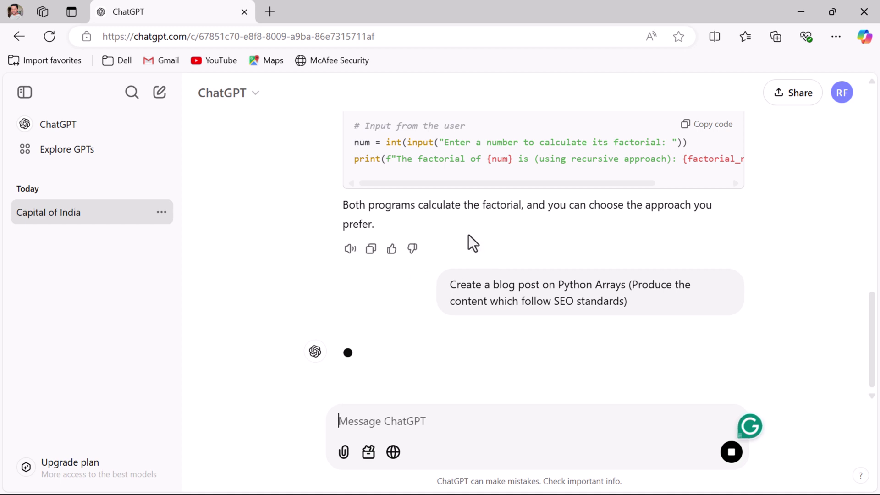
pyautogui.moveTo(418, 290)
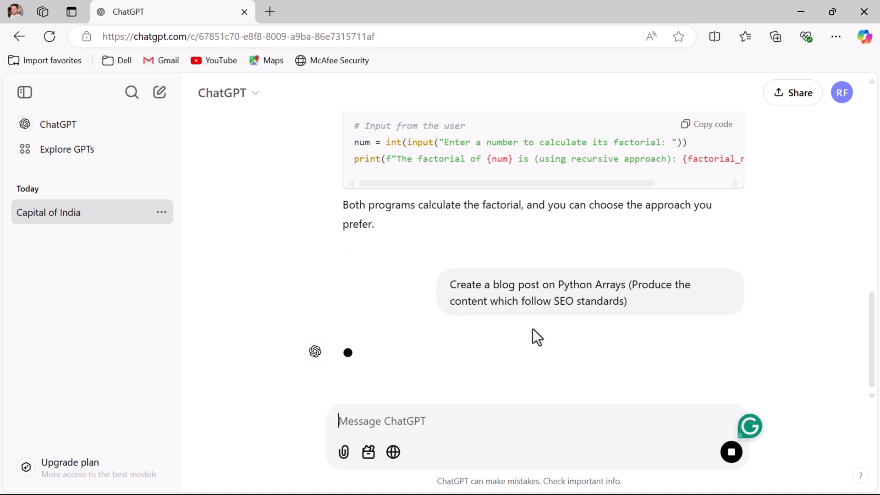
pyautogui.moveTo(496, 250)
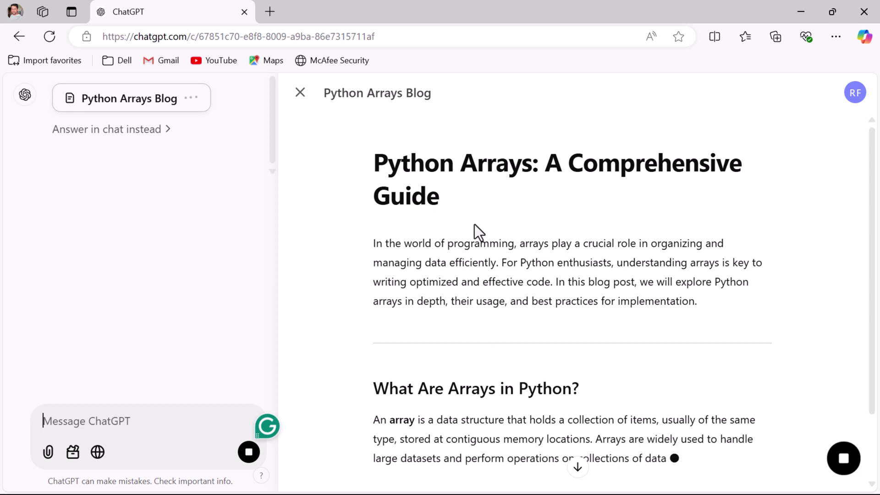
# Step: Review the 'Python Arrays: A Comprehensive Guide' canvas draft, then close the canvas
pyautogui.moveTo(378, 172); pyautogui.dragTo(446, 194)
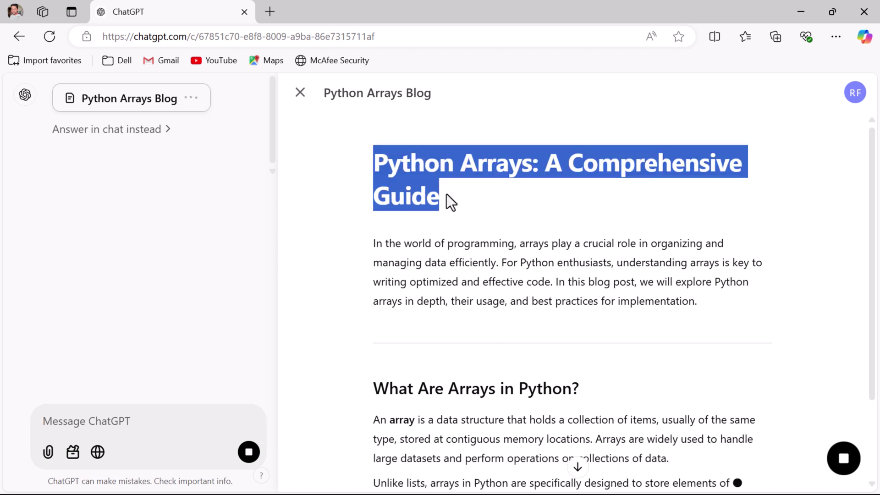
pyautogui.scroll(-3, 504, 207)
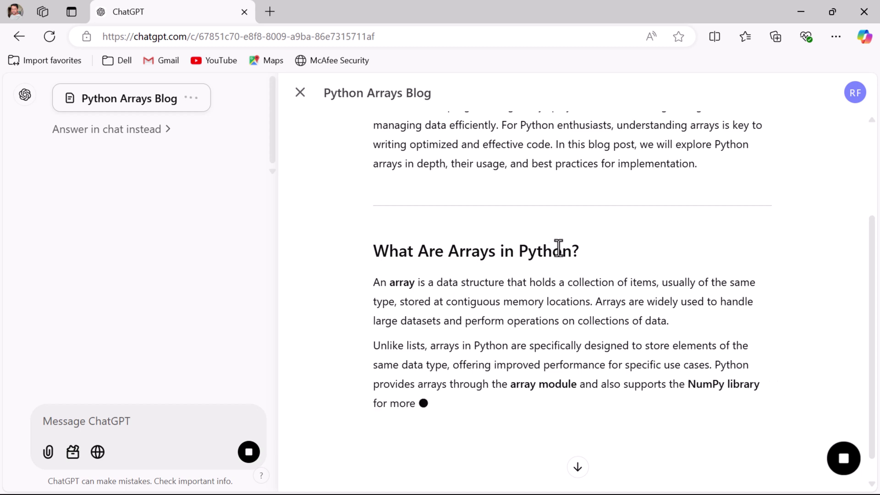
pyautogui.scroll(3, 477, 293)
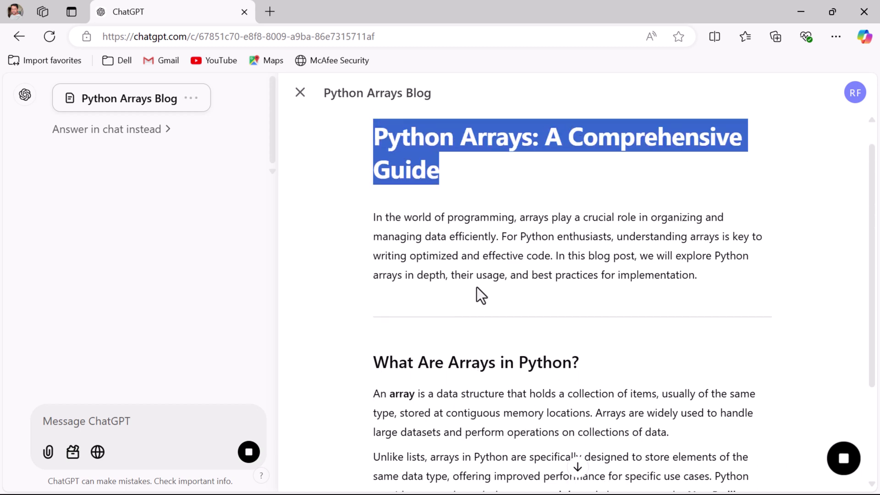
pyautogui.scroll(-5, 487, 274)
pyautogui.scroll(4, 486, 271)
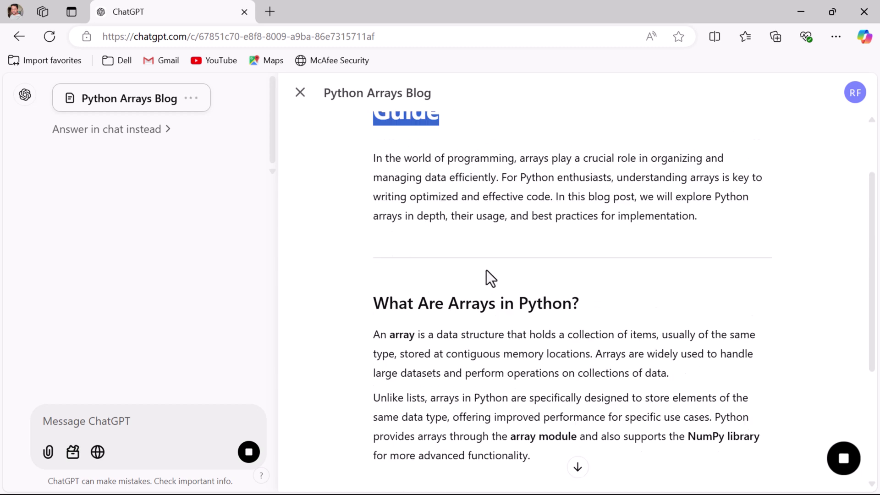
pyautogui.scroll(2, 486, 272)
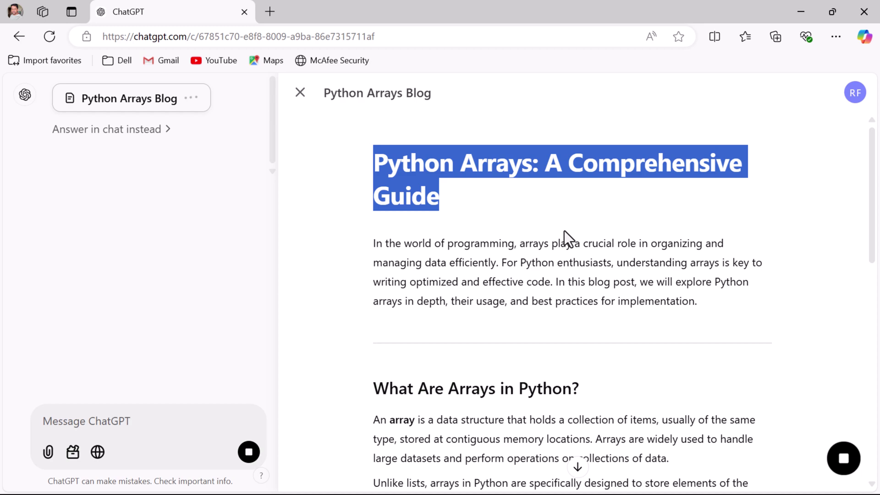
pyautogui.scroll(-15, 560, 266)
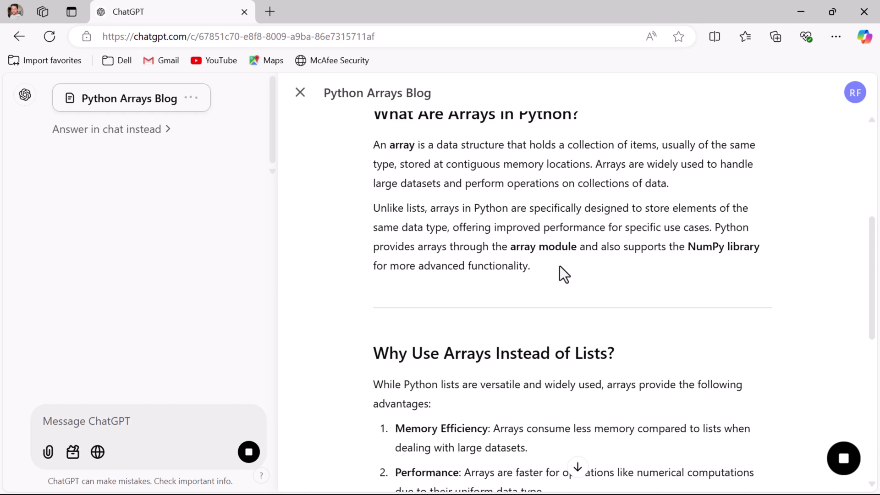
pyautogui.scroll(10, 560, 267)
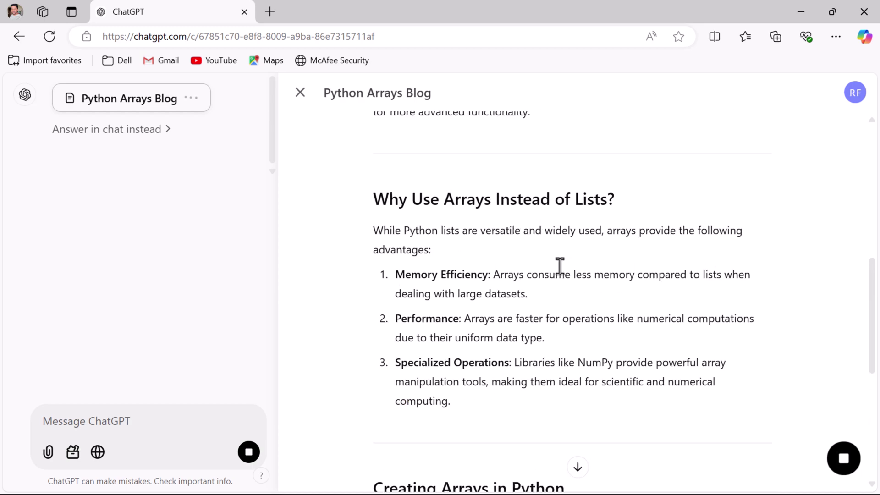
pyautogui.scroll(-7, 558, 267)
pyautogui.scroll(-4, 558, 268)
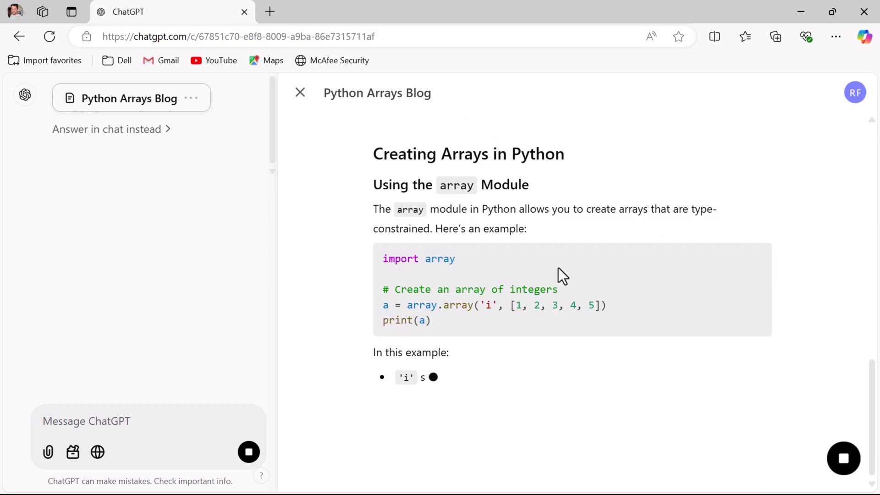
pyautogui.scroll(5, 559, 267)
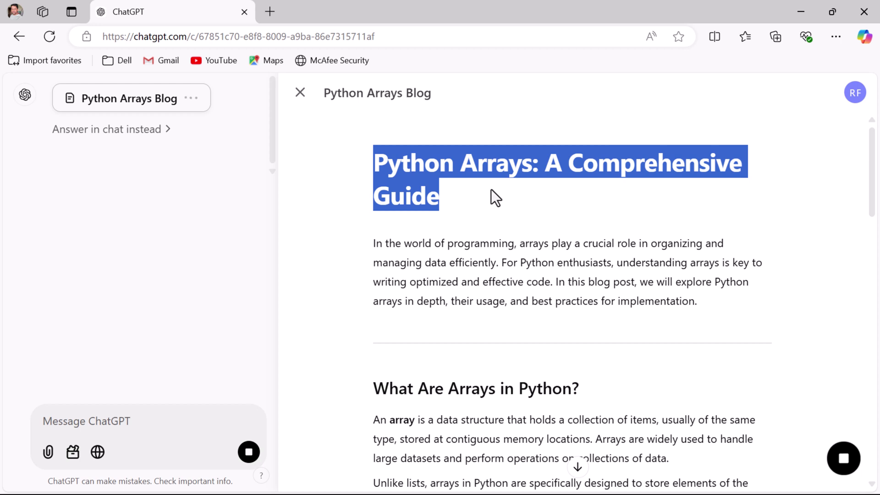
pyautogui.click(301, 94)
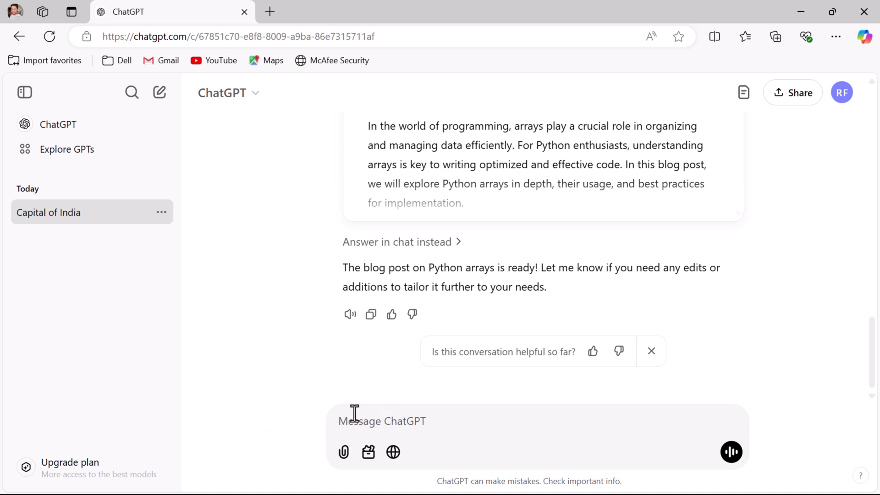
pyautogui.click(369, 453)
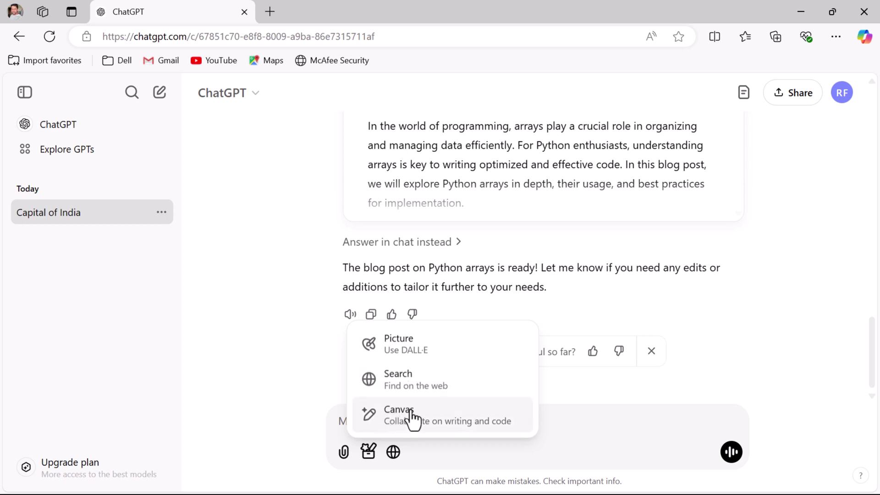
pyautogui.click(395, 452)
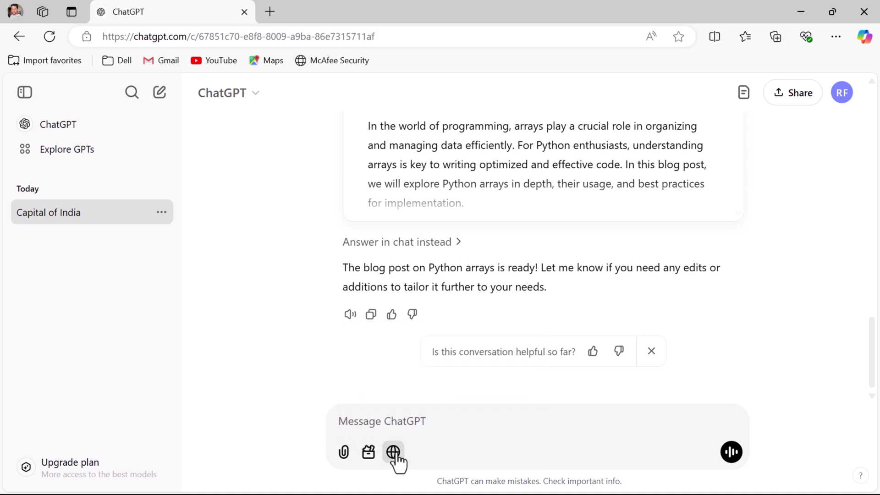
pyautogui.click(395, 454)
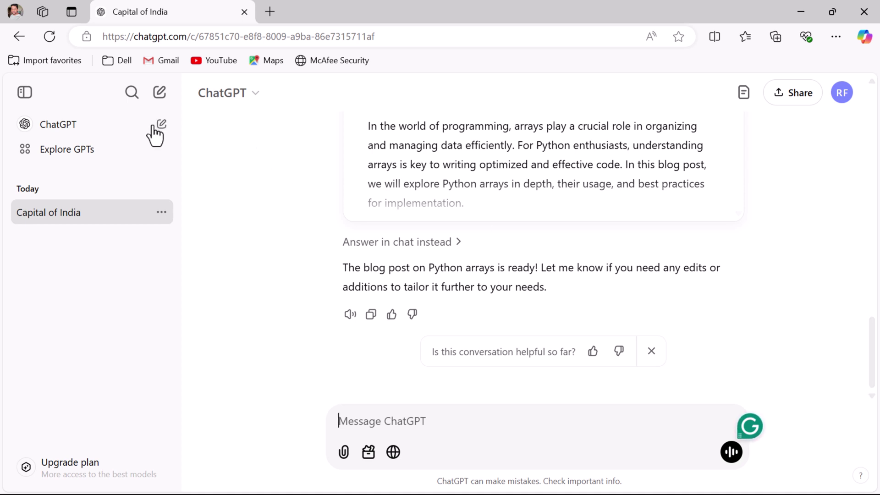
# Step: Open Explore GPTs and browse the Top Picks and Trending custom GPTs
pyautogui.click(84, 154)
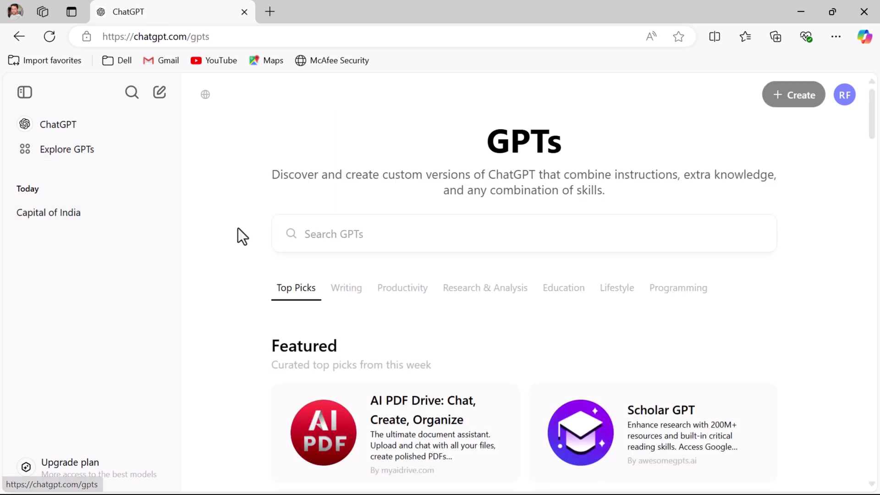
pyautogui.scroll(-2, 412, 234)
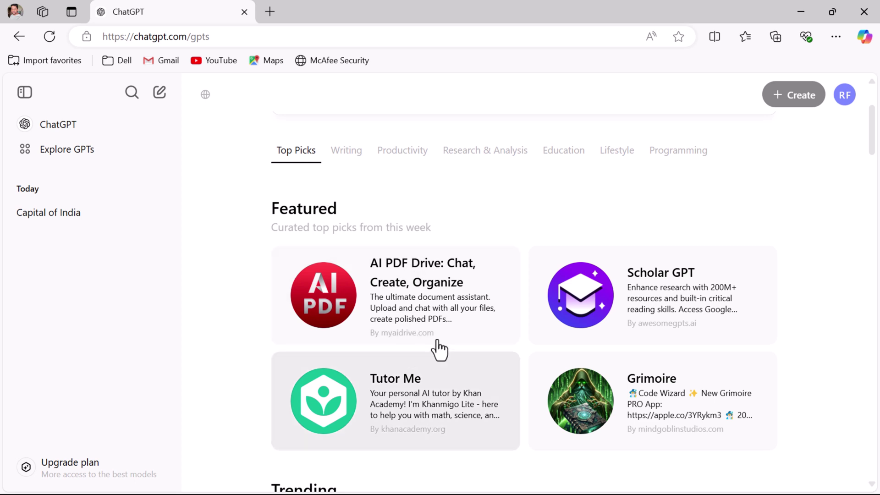
pyautogui.scroll(-2, 641, 297)
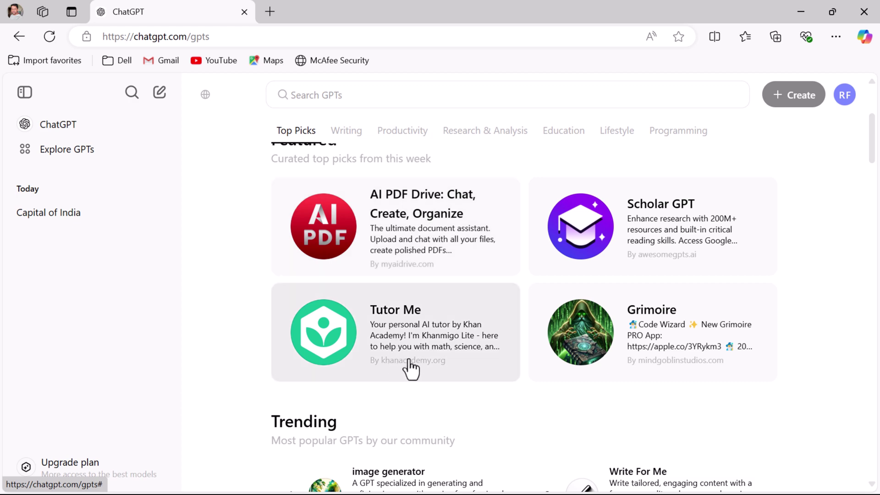
pyautogui.scroll(-6, 387, 238)
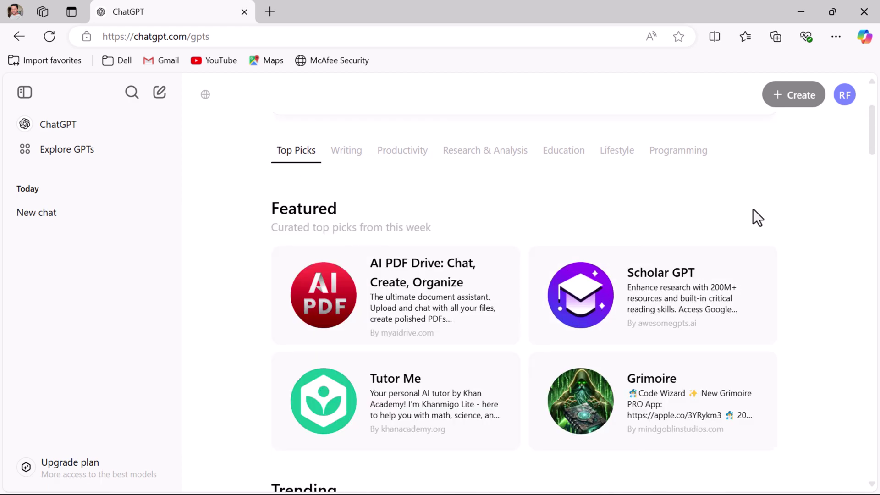
# Step: Browse further down through the By ChatGPT and Writing GPT categories
pyautogui.moveTo(787, 94)
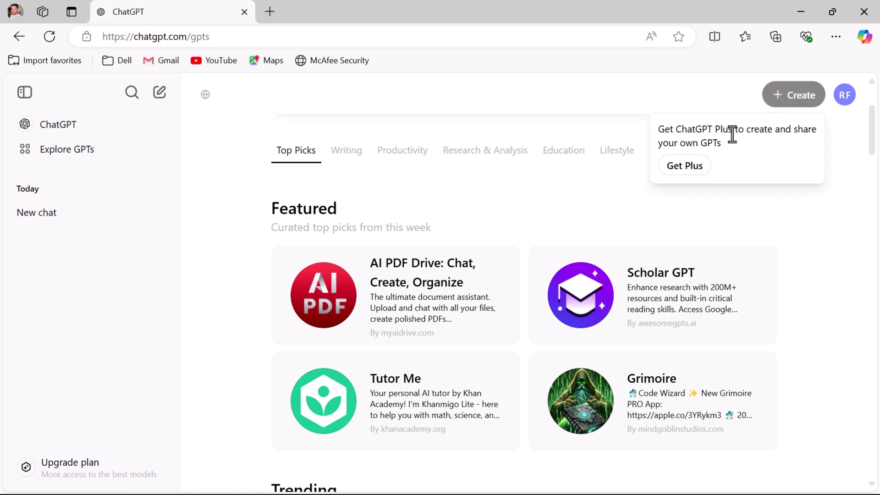
pyautogui.scroll(-6, 440, 291)
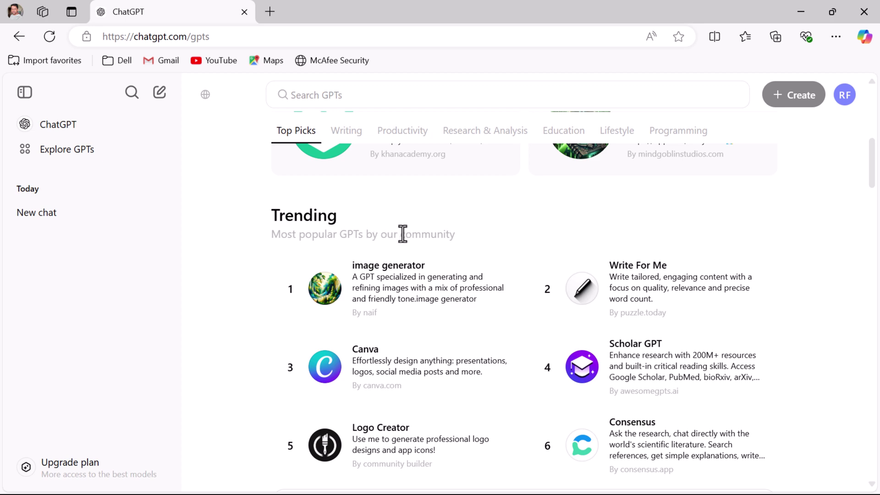
pyautogui.scroll(-7, 492, 312)
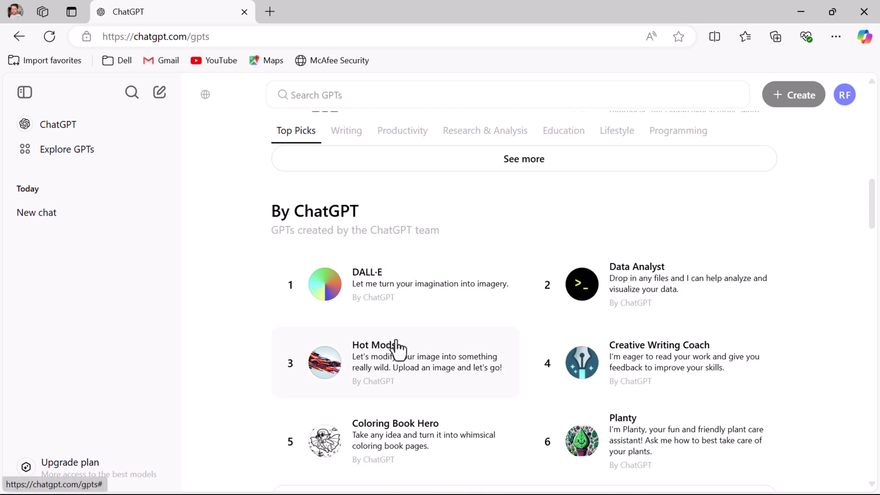
pyautogui.scroll(-9, 447, 285)
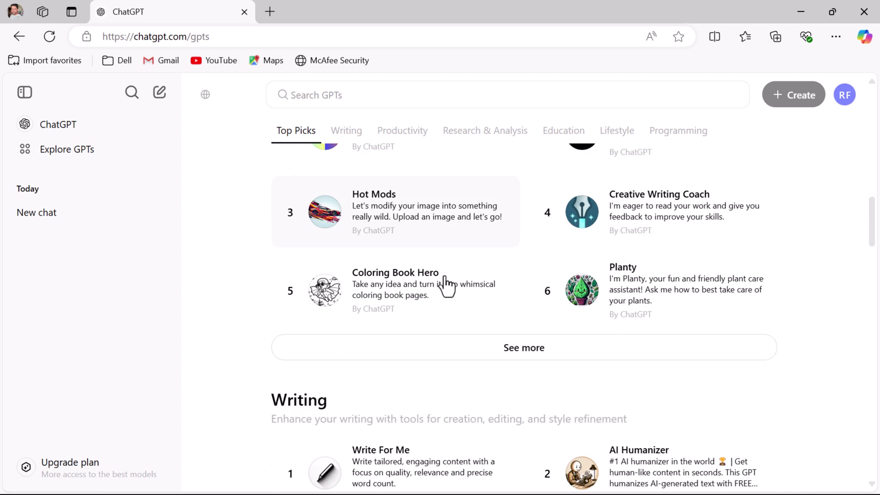
pyautogui.scroll(1, 446, 285)
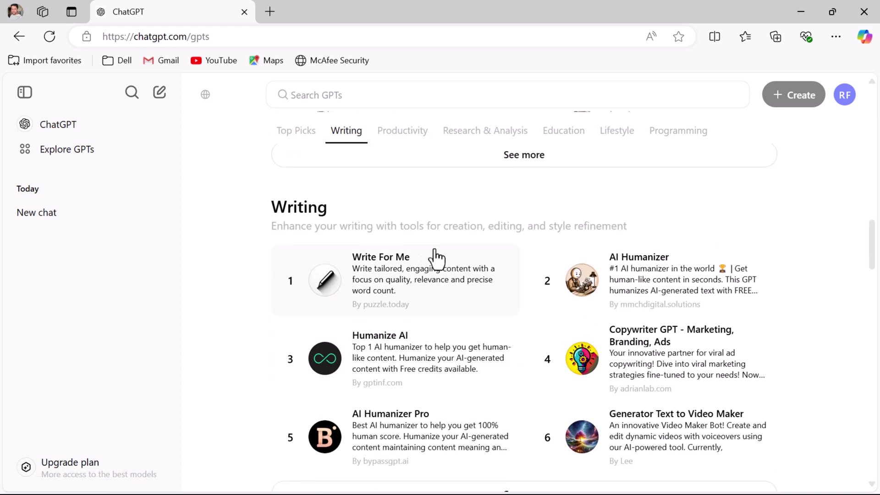
pyautogui.scroll(-3, 491, 265)
pyautogui.scroll(6, 492, 265)
pyautogui.scroll(-7, 422, 255)
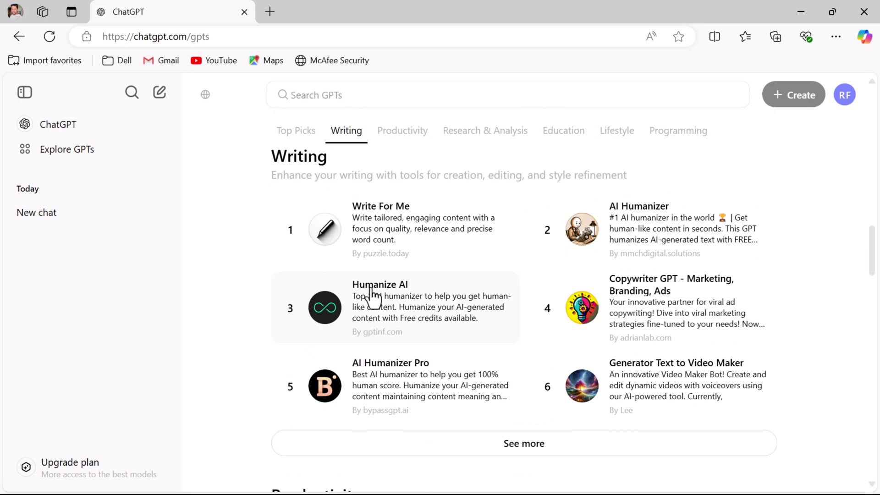
pyautogui.scroll(-6, 472, 294)
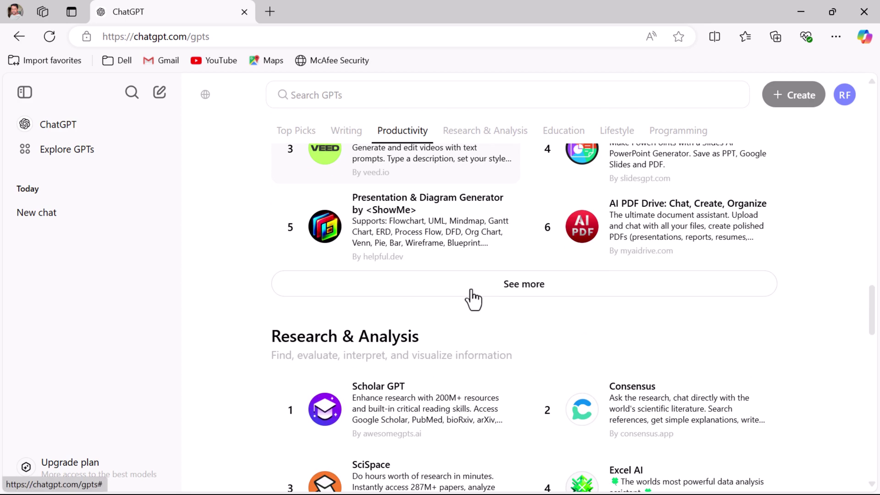
pyautogui.scroll(8, 471, 289)
pyautogui.scroll(20, 471, 294)
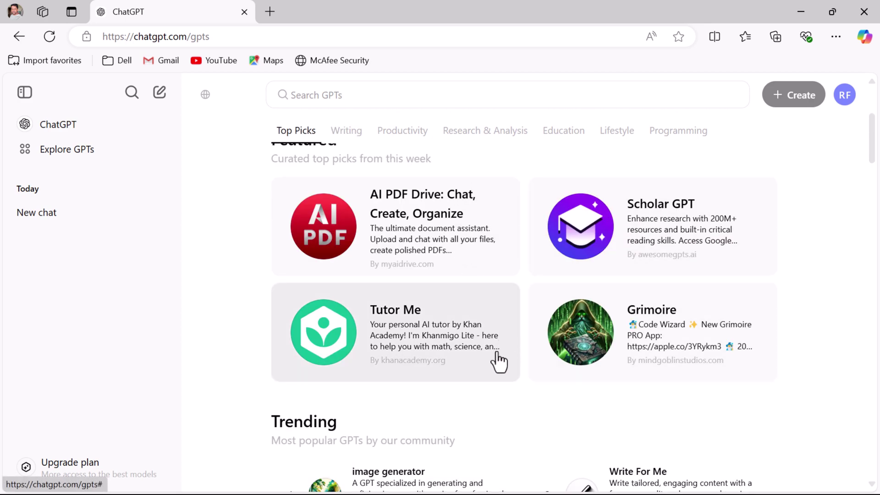
pyautogui.scroll(-12, 493, 361)
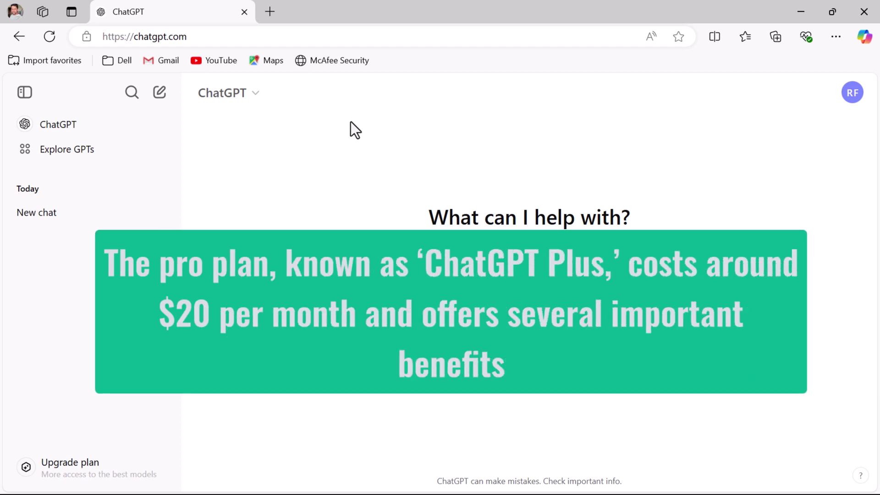
pyautogui.click(254, 93)
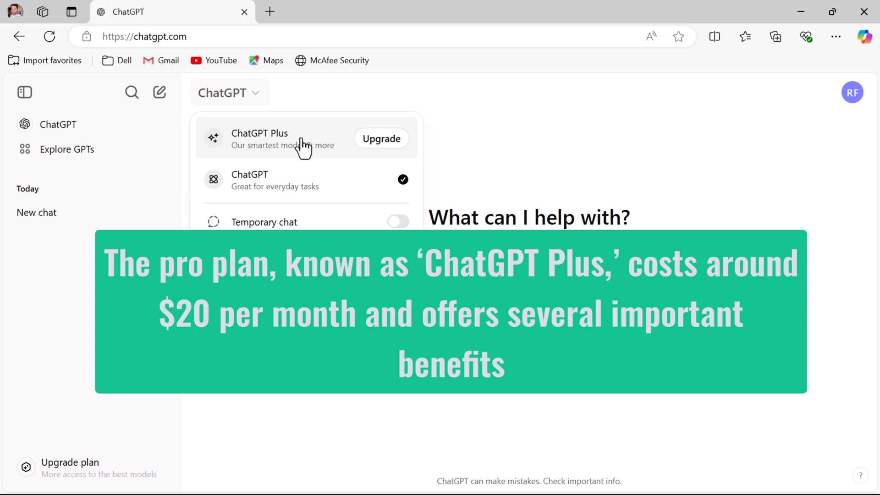
pyautogui.press('Escape')
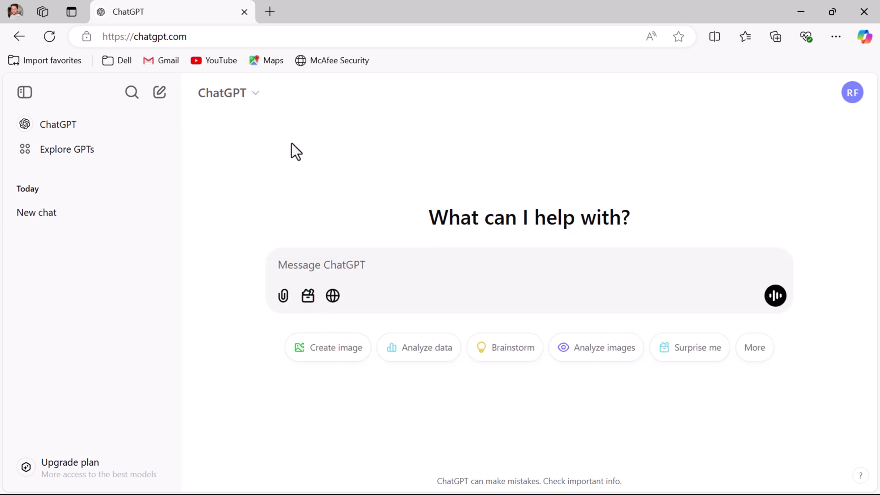